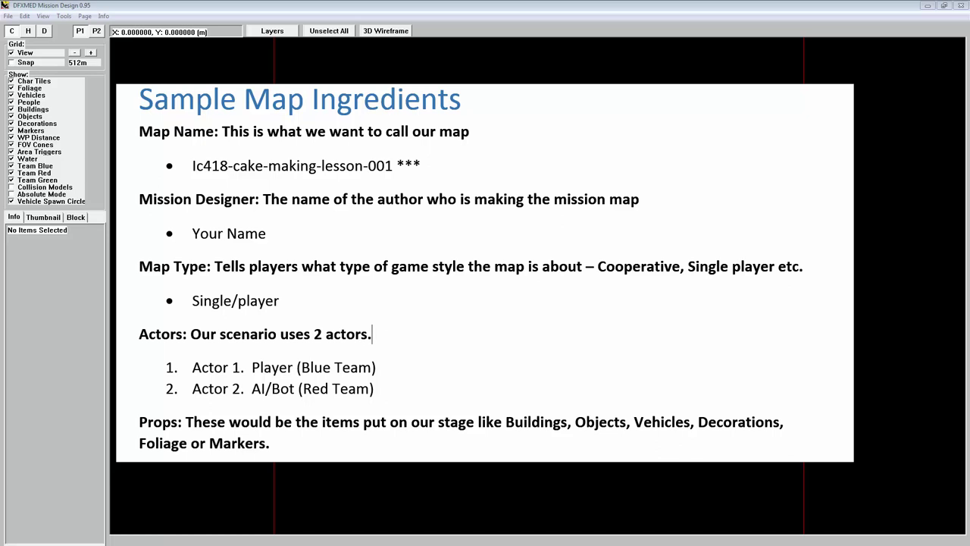
Scroll the Word mission plan past the props list down to the Events heading
{"action": "scroll", "coordinate": [486, 273], "scroll_direction": "down", "scroll_amount": 1}
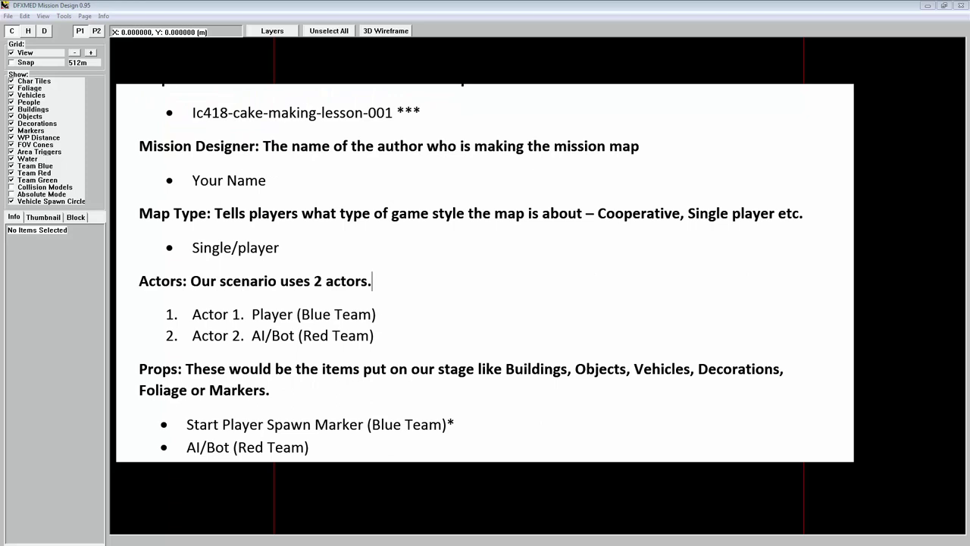
{"action": "scroll", "coordinate": [486, 273], "scroll_direction": "down", "scroll_amount": 1}
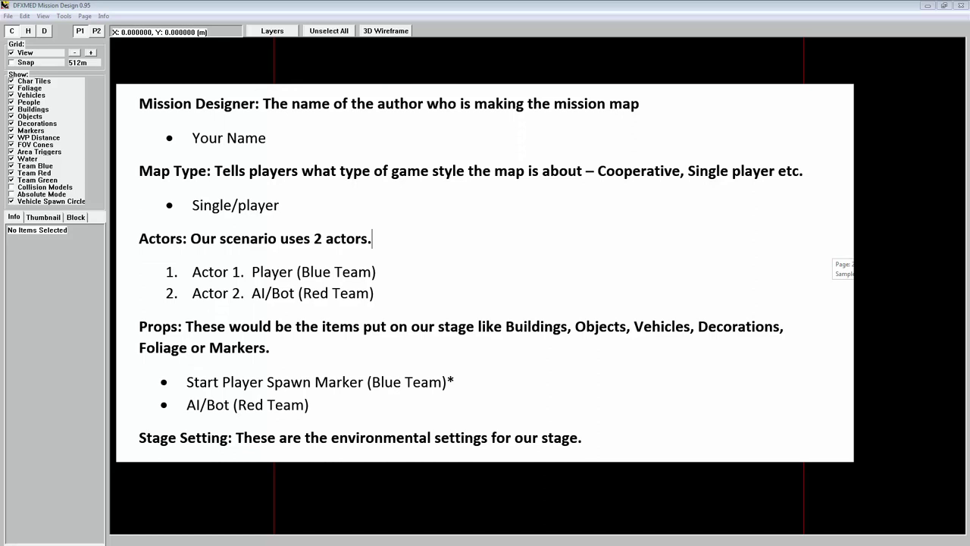
{"action": "scroll", "coordinate": [485, 273], "scroll_direction": "down", "scroll_amount": 1}
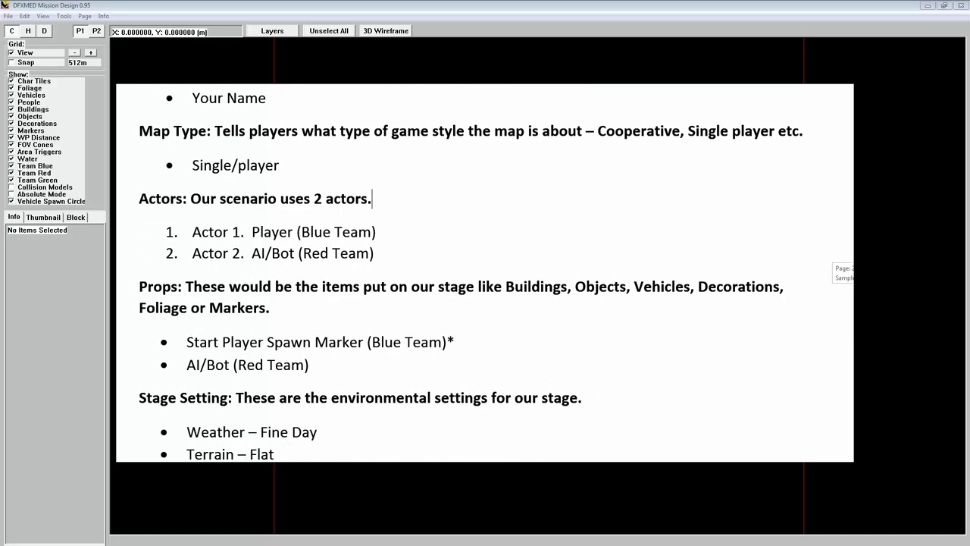
{"action": "scroll", "coordinate": [485, 273], "scroll_direction": "down", "scroll_amount": 1}
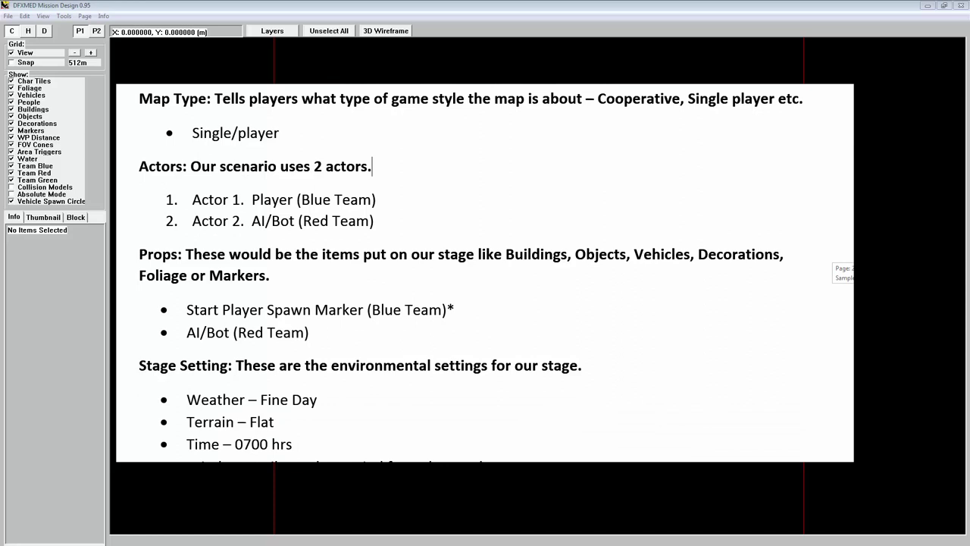
{"action": "scroll", "coordinate": [485, 273], "scroll_direction": "down", "scroll_amount": 1}
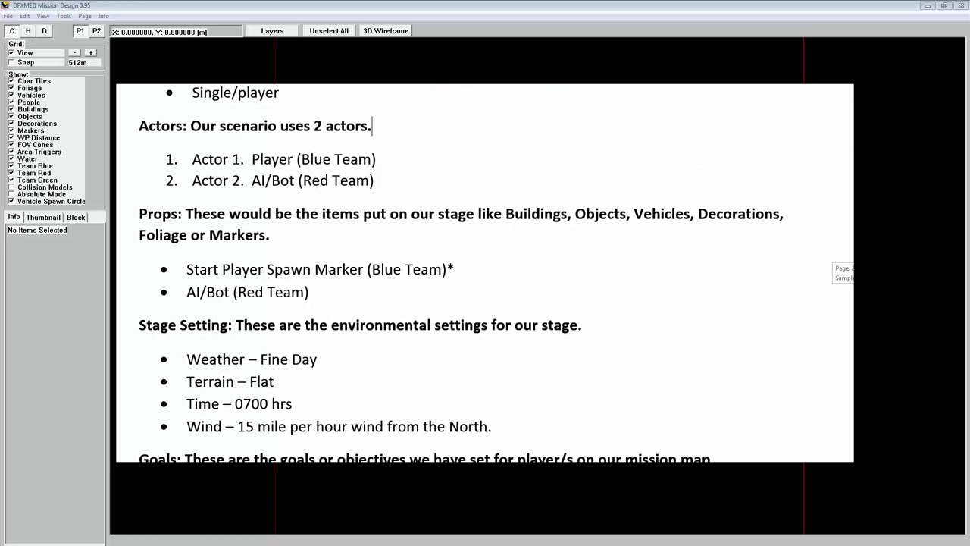
{"action": "scroll", "coordinate": [485, 273], "scroll_direction": "down", "scroll_amount": 1}
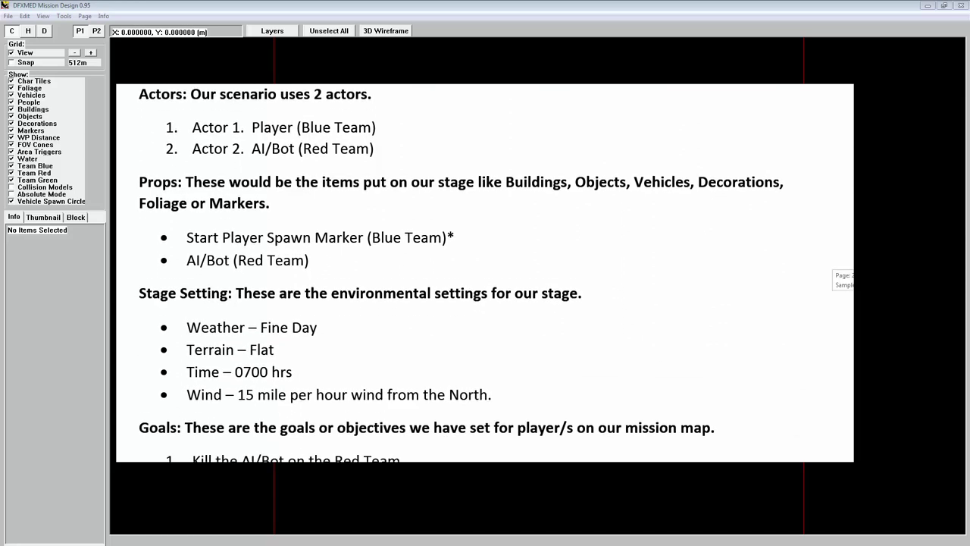
{"action": "scroll", "coordinate": [485, 273], "scroll_direction": "down", "scroll_amount": 1}
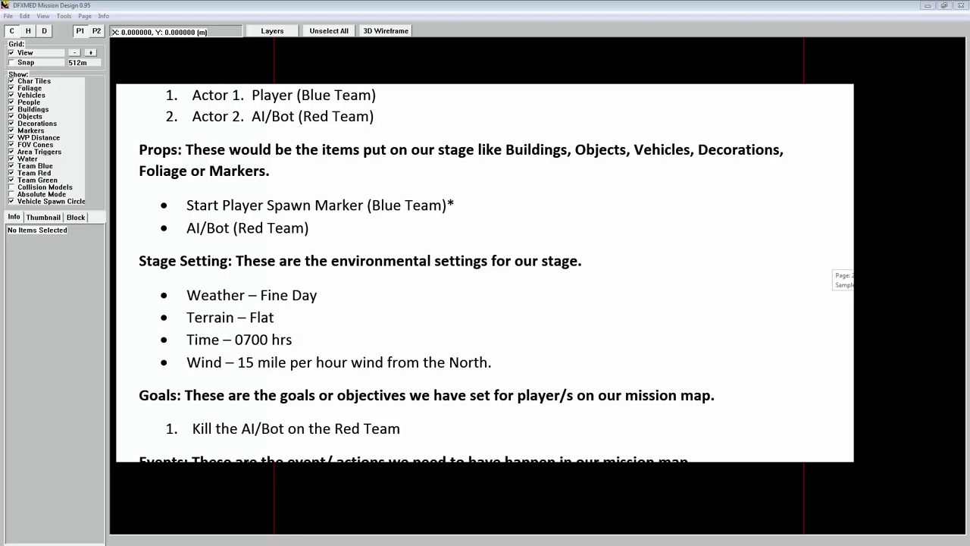
{"action": "scroll", "coordinate": [461, 273], "scroll_direction": "down", "scroll_amount": 1}
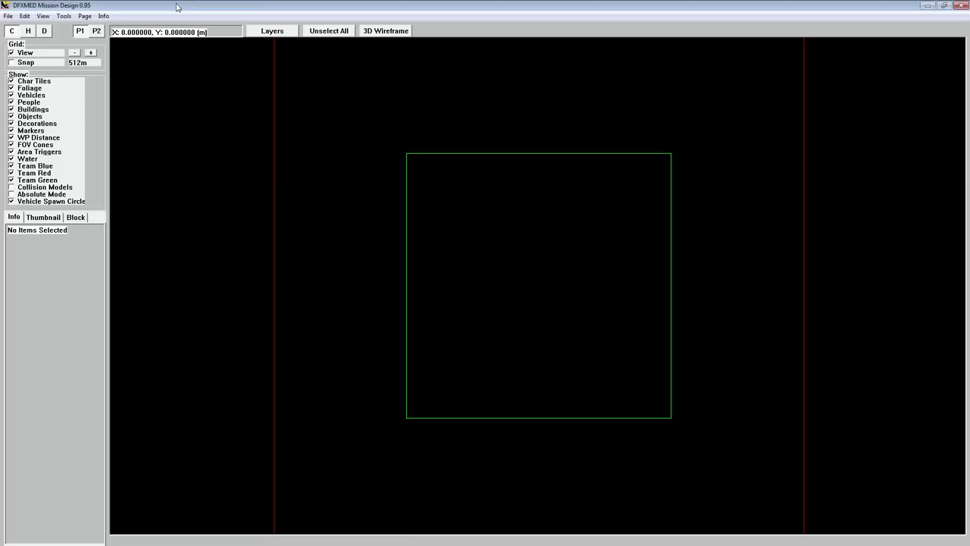
Open the mission's General Information dialog from the Edit menu
{"action": "left_click", "coordinate": [43, 26]}
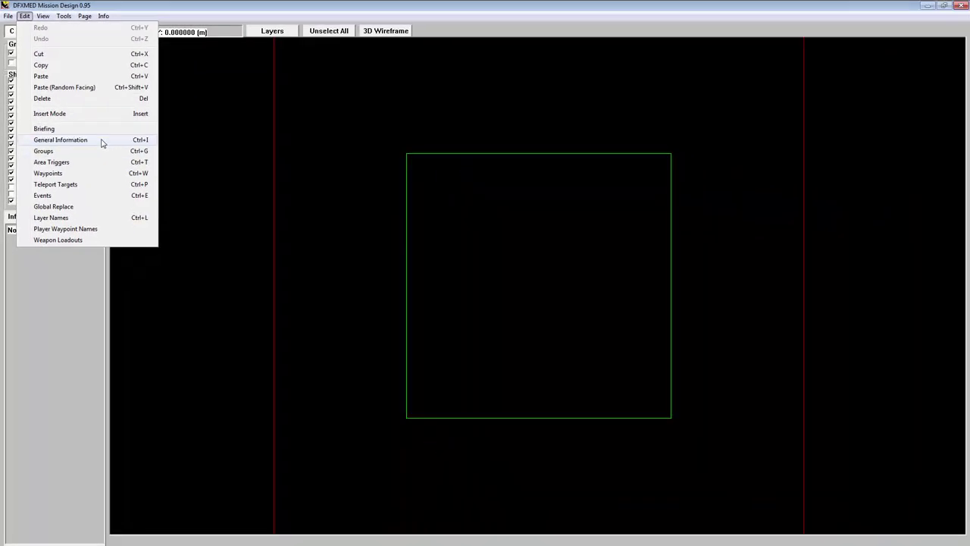
{"action": "left_click", "coordinate": [103, 144]}
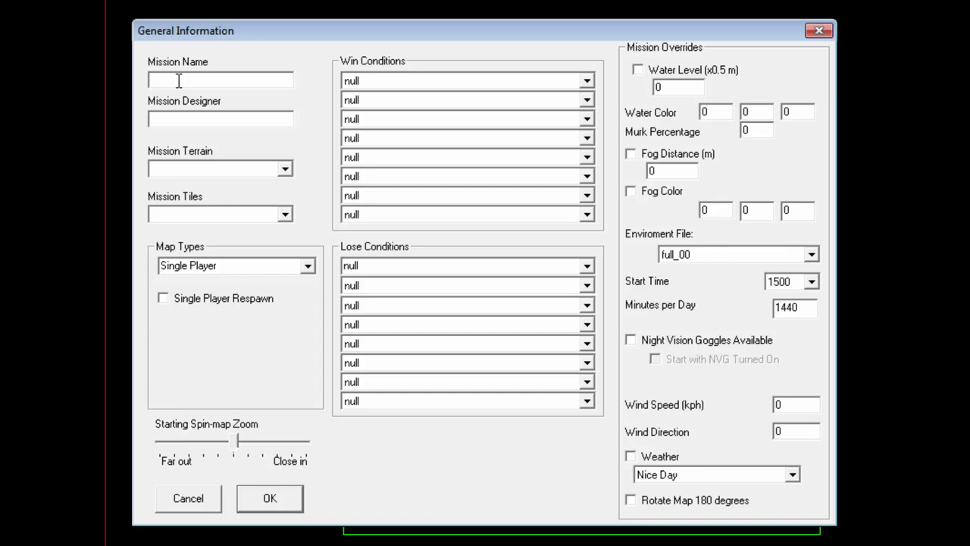
Name the mission 'ic418coop-cakemake01' and enter the author's name as Mission Designer
{"action": "type", "text": "ic"}
{"action": "type", "text": "418"}
{"action": "type", "text": "coop-cakemake01"}
{"action": "left_click", "coordinate": [180, 119]}
{"action": "type", "text": "k9Pup"}
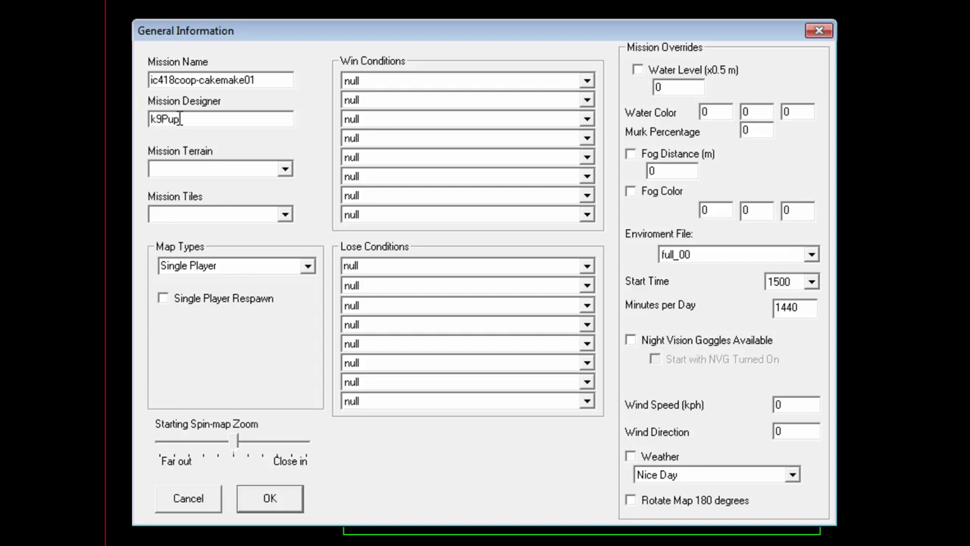
Choose terrain dvxc1, tiles trntile10, map type Cooperative and start time 0700
{"action": "left_click", "coordinate": [285, 169]}
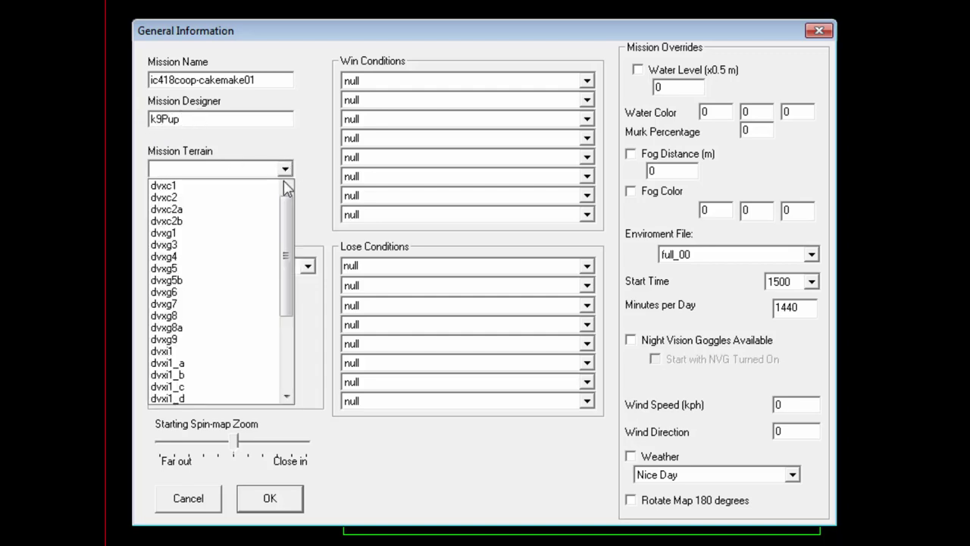
{"action": "left_click", "coordinate": [267, 187]}
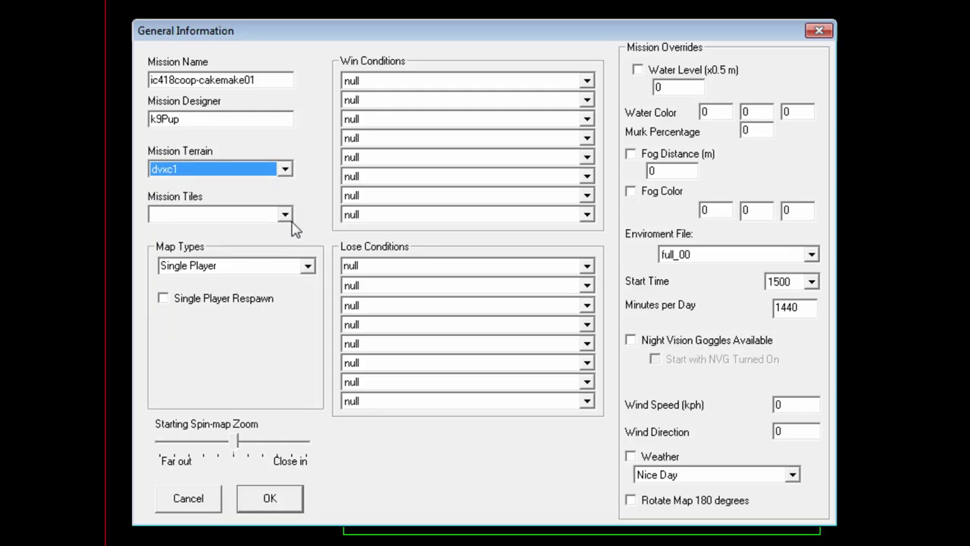
{"action": "left_click", "coordinate": [286, 216]}
{"action": "left_click", "coordinate": [263, 232]}
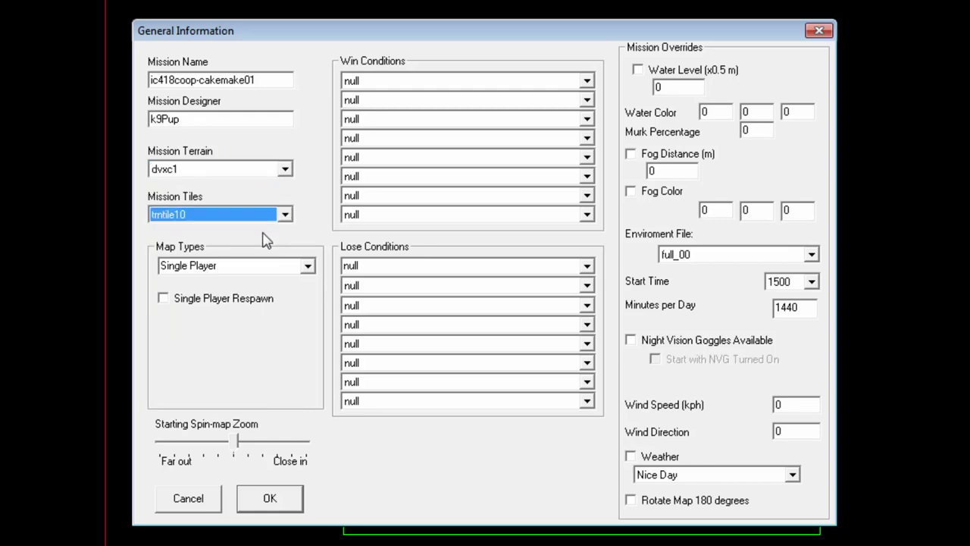
{"action": "left_click", "coordinate": [308, 268]}
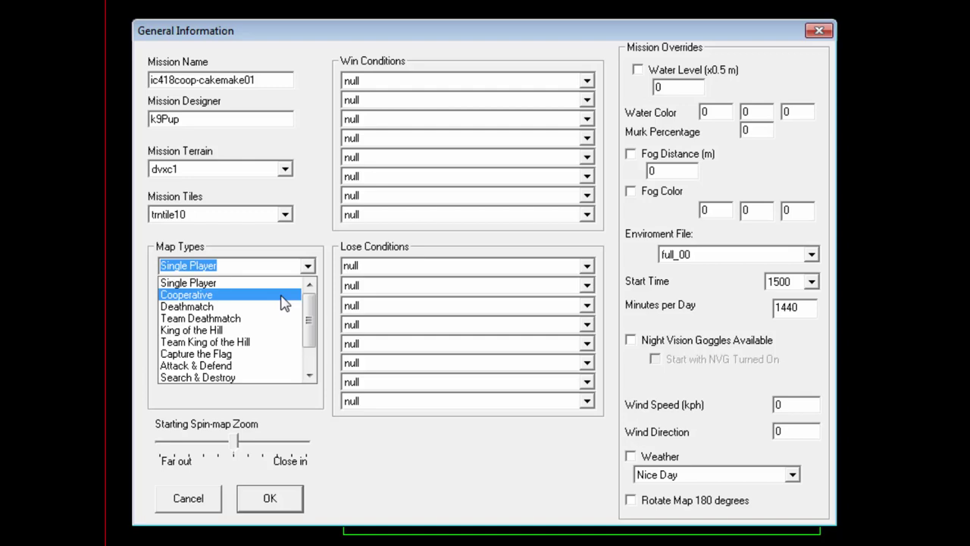
{"action": "left_click", "coordinate": [284, 300]}
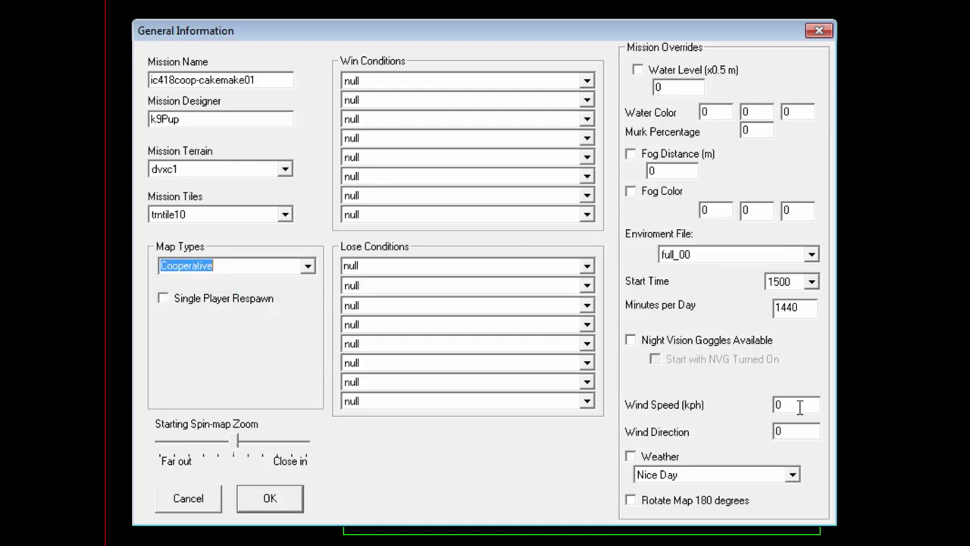
{"action": "left_click", "coordinate": [816, 285]}
{"action": "left_click_drag", "start_coordinate": [816, 367], "coordinate": [813, 333]}
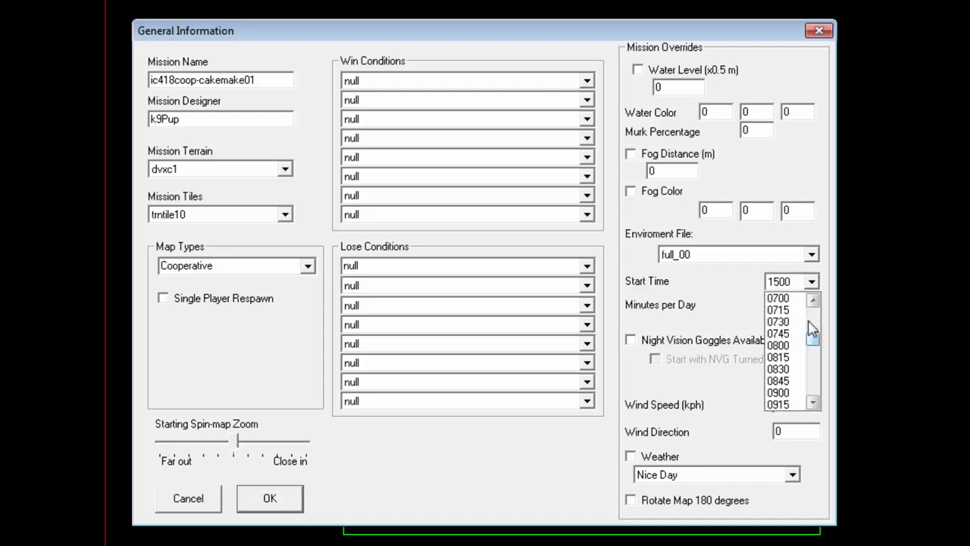
{"action": "left_click", "coordinate": [781, 298]}
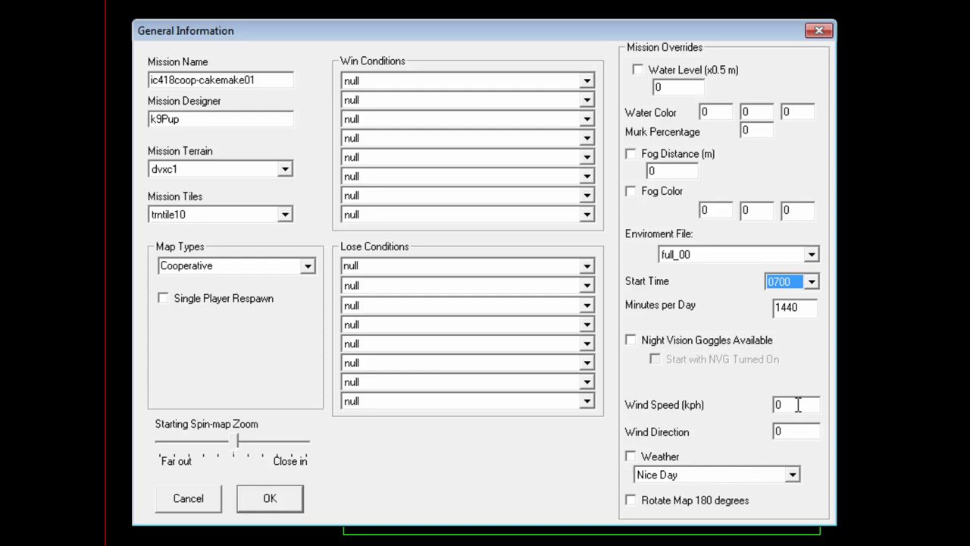
Set wind to 15 kph from 360, enable weather, and make Eliminate all resistance the first win condition
{"action": "left_click_drag", "start_coordinate": [783, 405], "coordinate": [770, 413]}
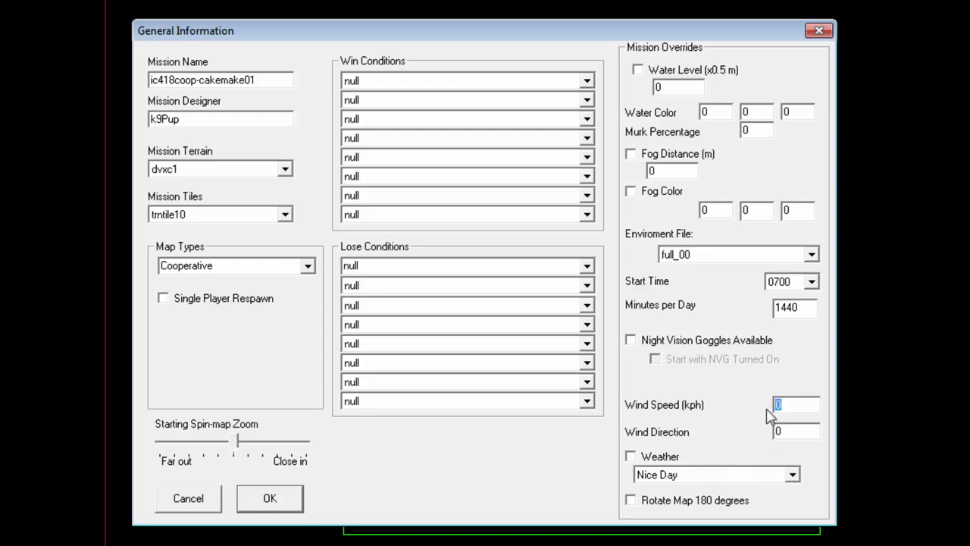
{"action": "type", "text": "15"}
{"action": "left_click_drag", "start_coordinate": [799, 438], "coordinate": [770, 433]}
{"action": "type", "text": "360"}
{"action": "left_click", "coordinate": [630, 457]}
{"action": "left_click", "coordinate": [586, 82]}
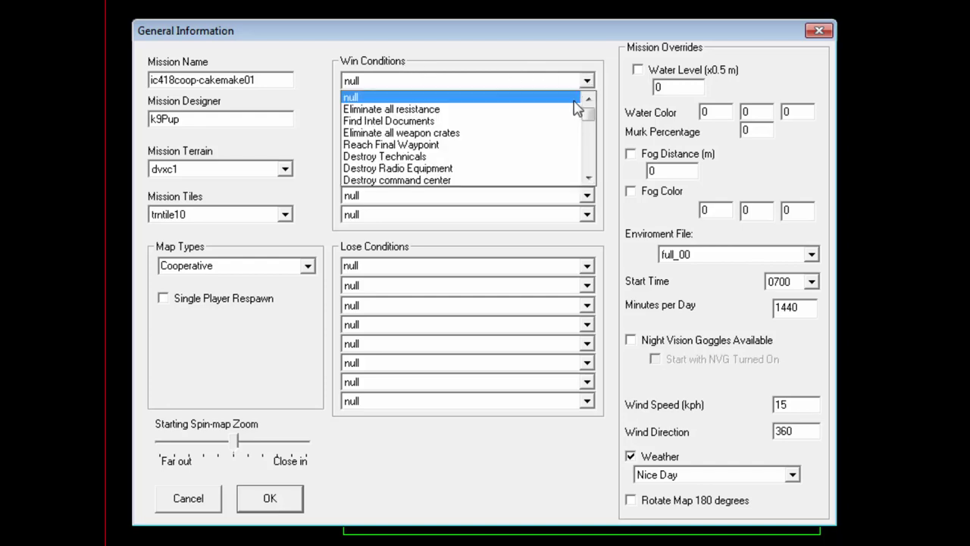
{"action": "left_click", "coordinate": [572, 111]}
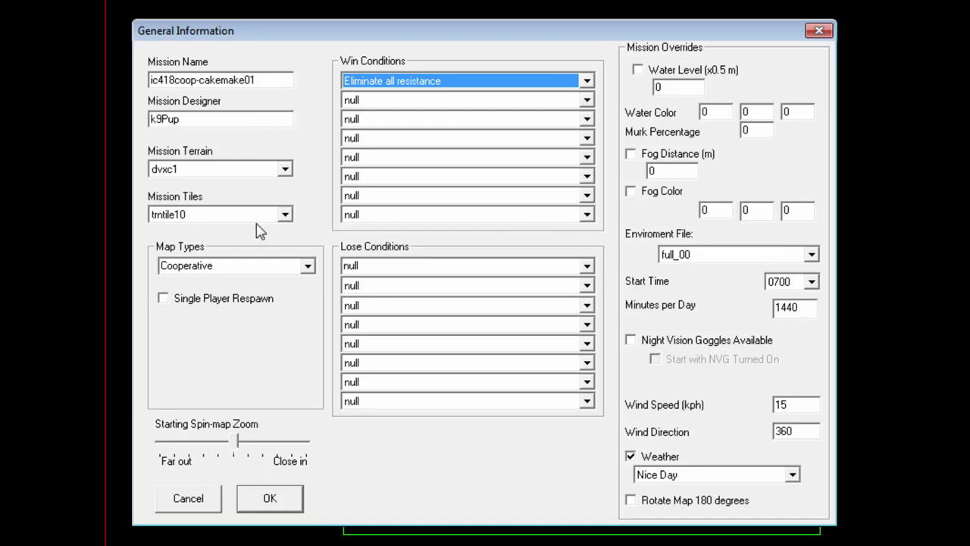
Apply the General Information settings and zoom the map to the shoreline south of the river
{"action": "left_click", "coordinate": [283, 500]}
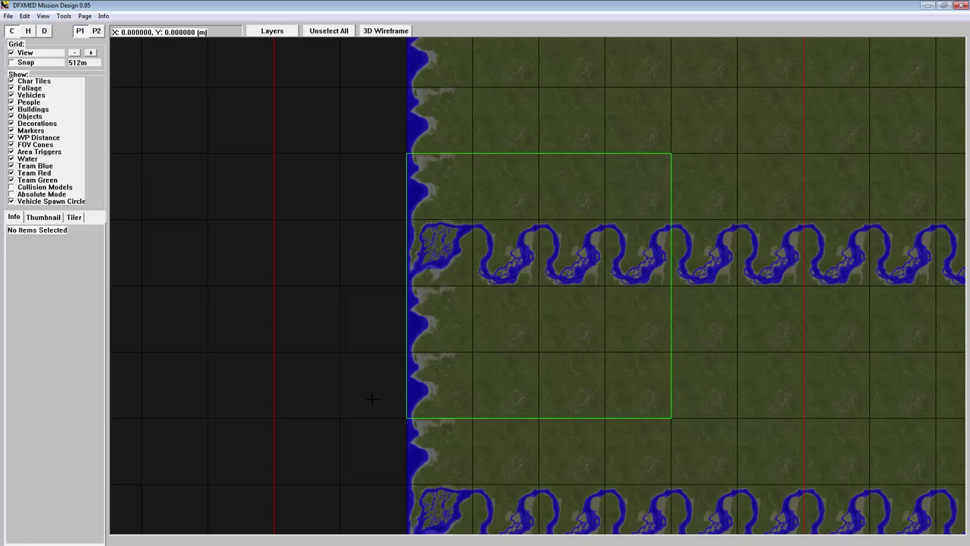
{"action": "scroll", "coordinate": [372, 398], "scroll_direction": "up", "scroll_amount": 5}
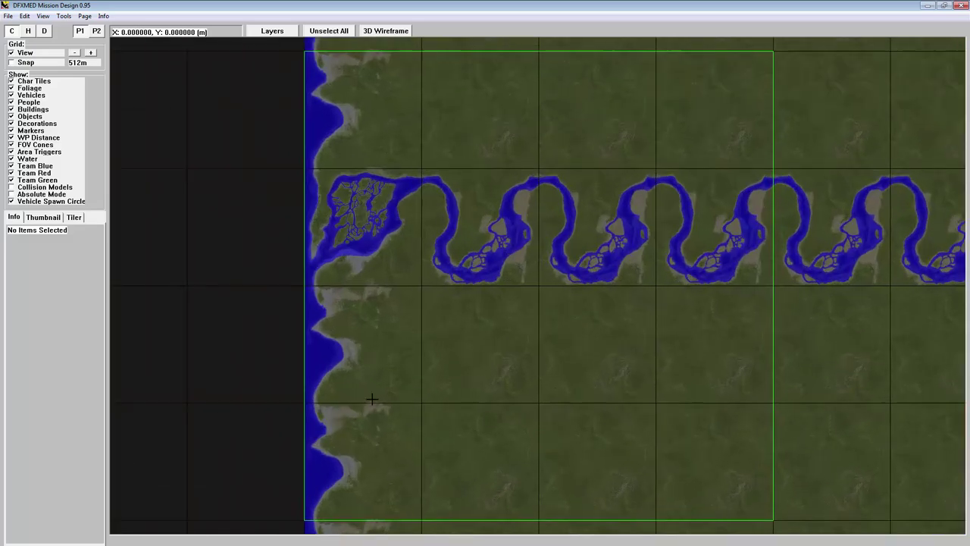
{"action": "scroll", "coordinate": [372, 398], "scroll_direction": "up", "scroll_amount": 3}
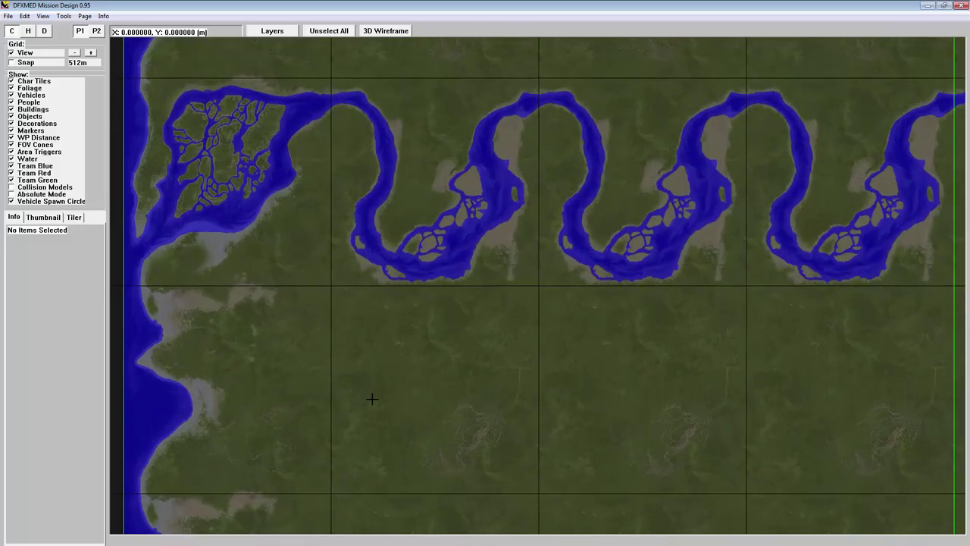
{"action": "key", "text": "Up"}
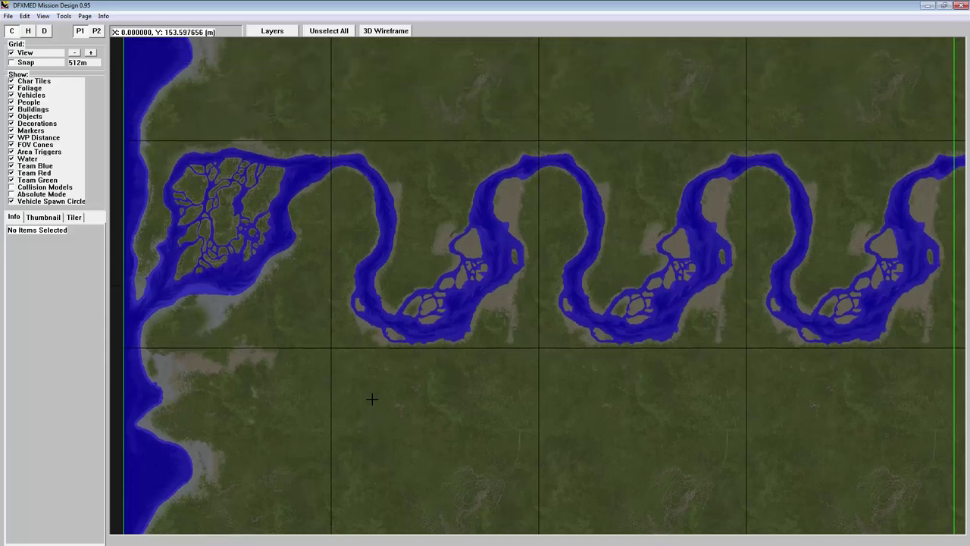
{"action": "scroll", "coordinate": [372, 399], "scroll_direction": "up", "scroll_amount": 3}
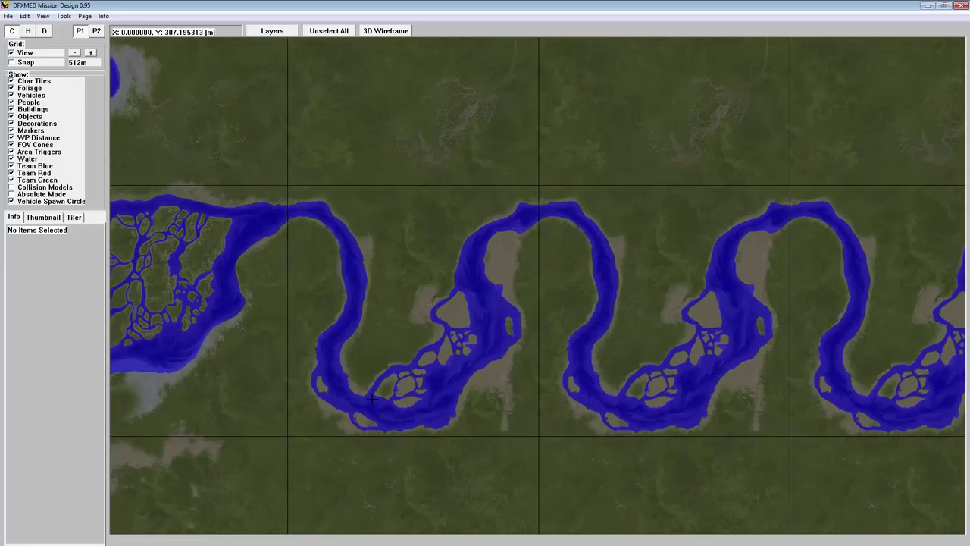
{"action": "key", "text": "Left"}
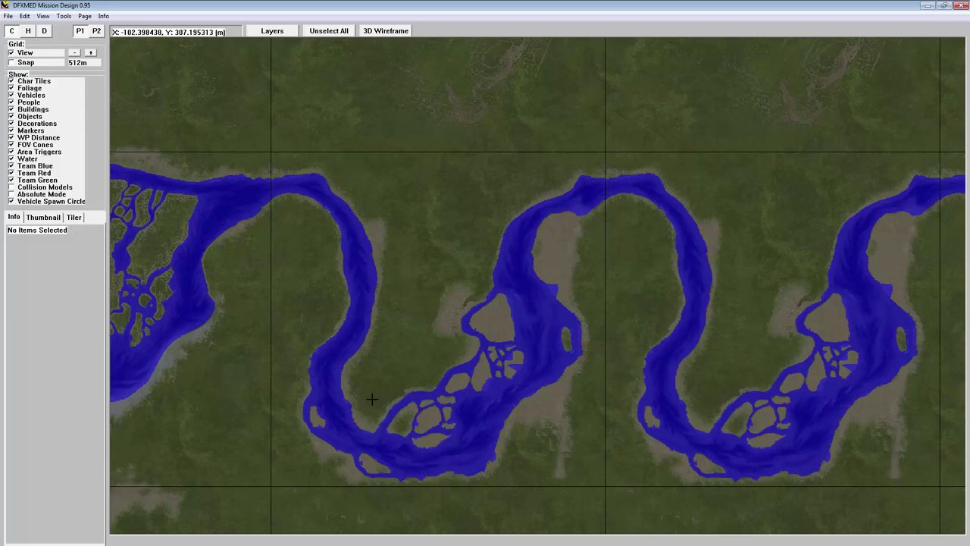
{"action": "key", "text": "Left"}
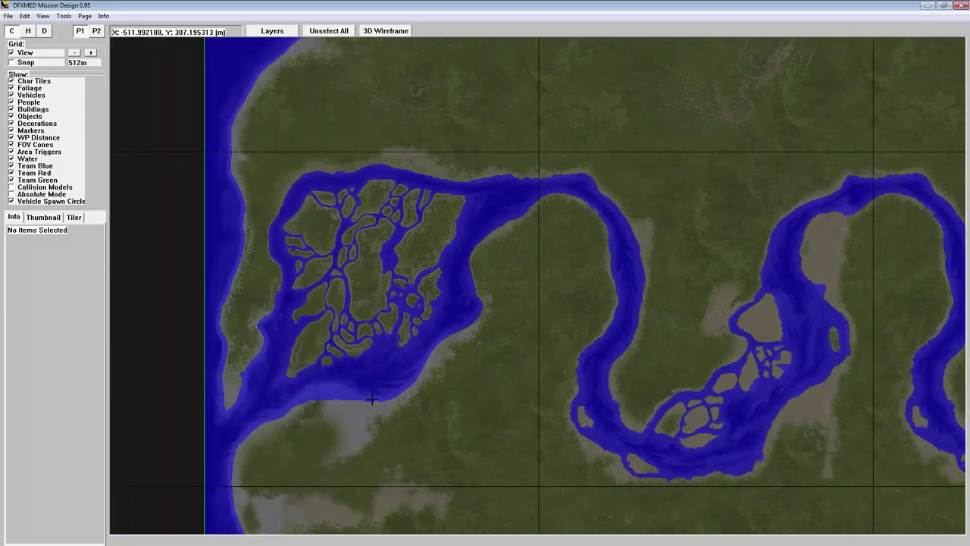
{"action": "scroll", "coordinate": [371, 399], "scroll_direction": "up", "scroll_amount": 2}
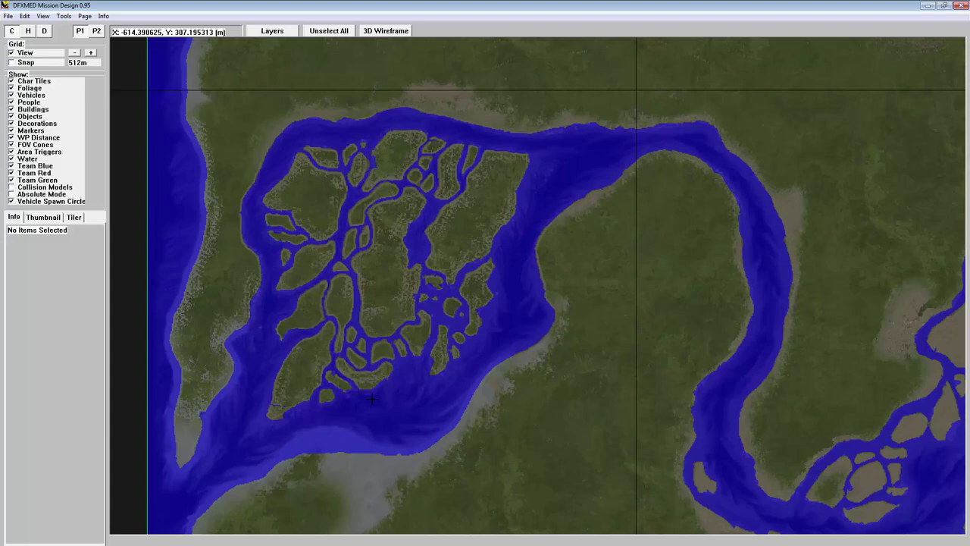
{"action": "key", "text": "Down"}
{"action": "key", "text": "Down"}
{"action": "key", "text": "Down"}
{"action": "key", "text": "Down"}
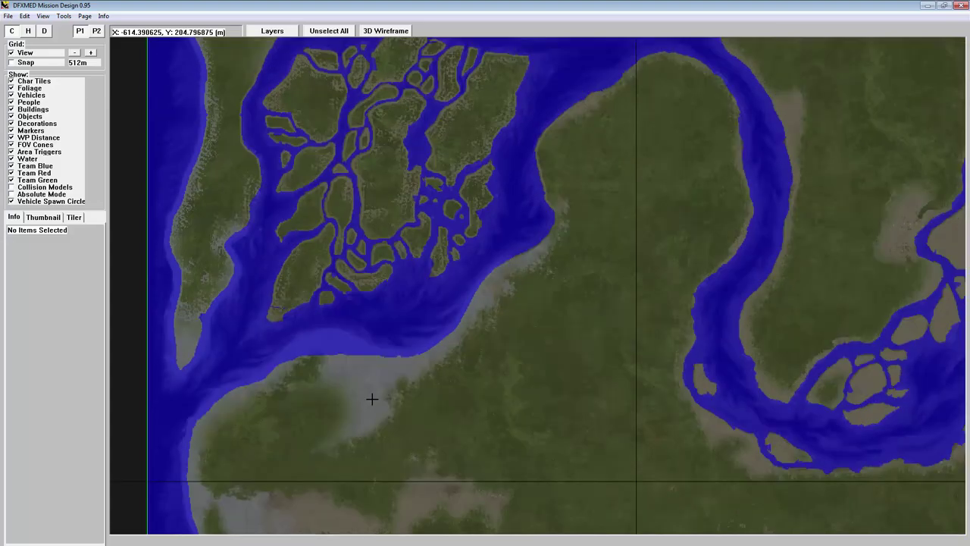
{"action": "scroll", "coordinate": [372, 399], "scroll_direction": "up", "scroll_amount": 2}
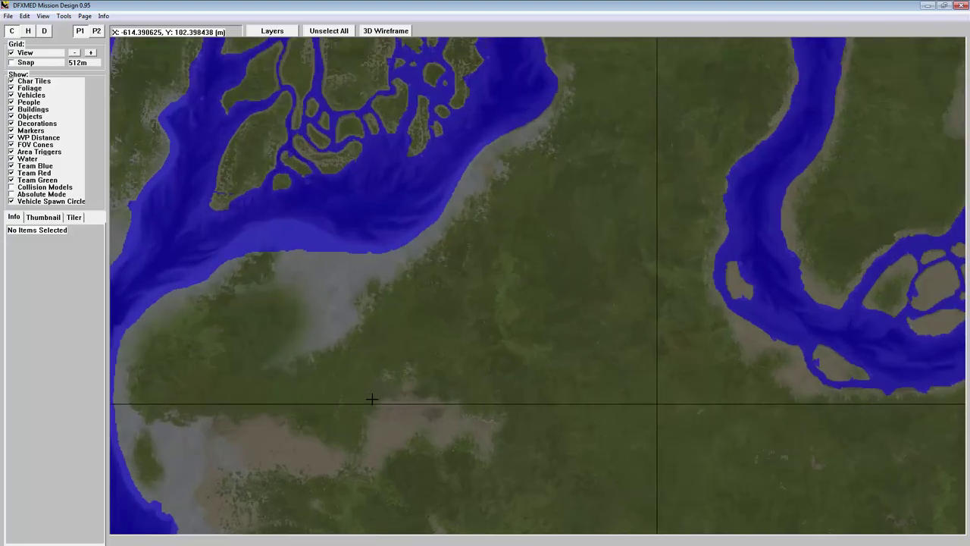
{"action": "key", "text": "Left"}
{"action": "key", "text": "Left"}
{"action": "key", "text": "Left"}
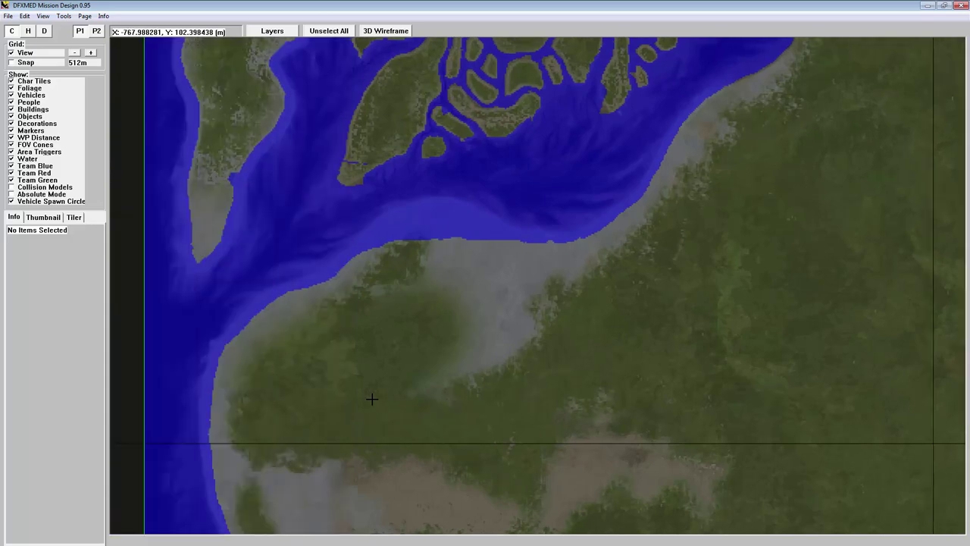
{"action": "scroll", "coordinate": [372, 398], "scroll_direction": "up", "scroll_amount": 2}
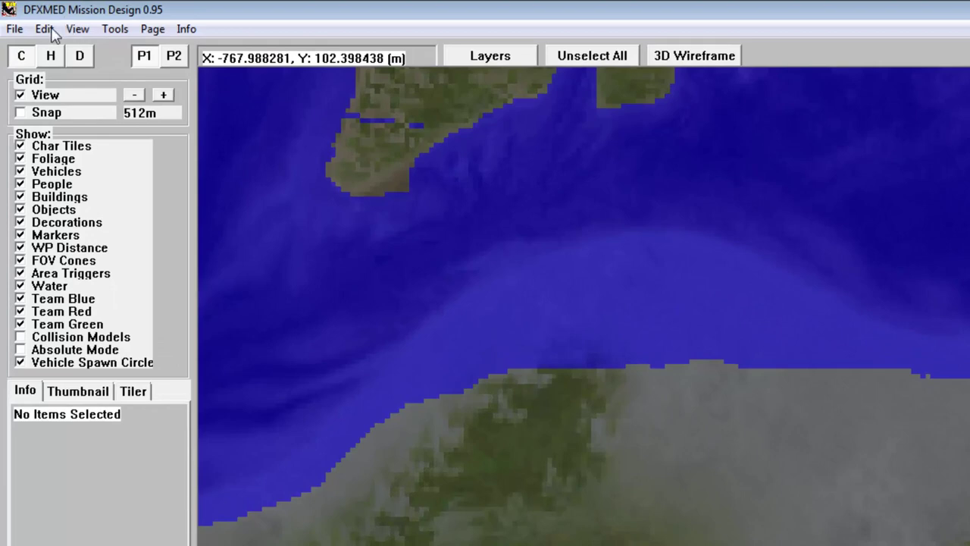
Turn on Insert Mode and place a 'start, player' marker on the grey shoreline
{"action": "left_click", "coordinate": [52, 30]}
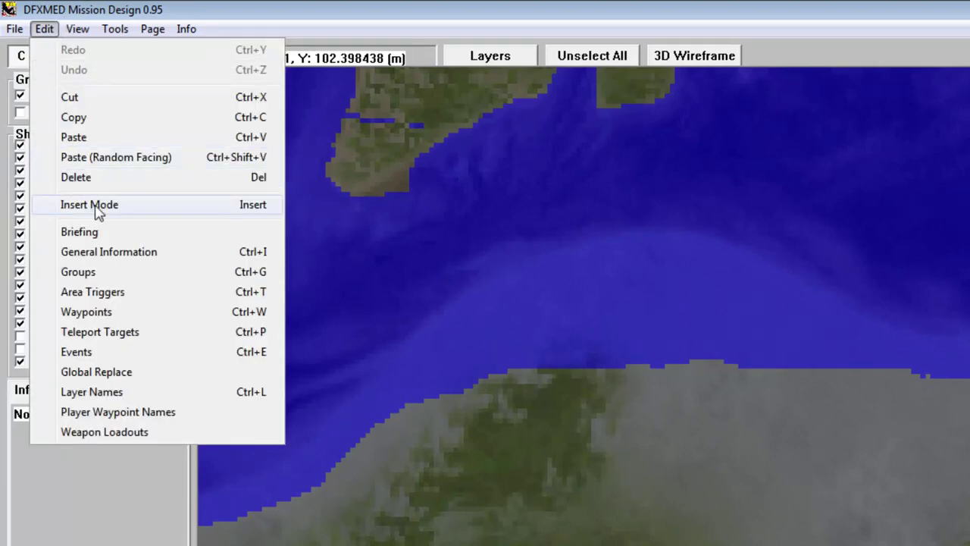
{"action": "left_click", "coordinate": [138, 209]}
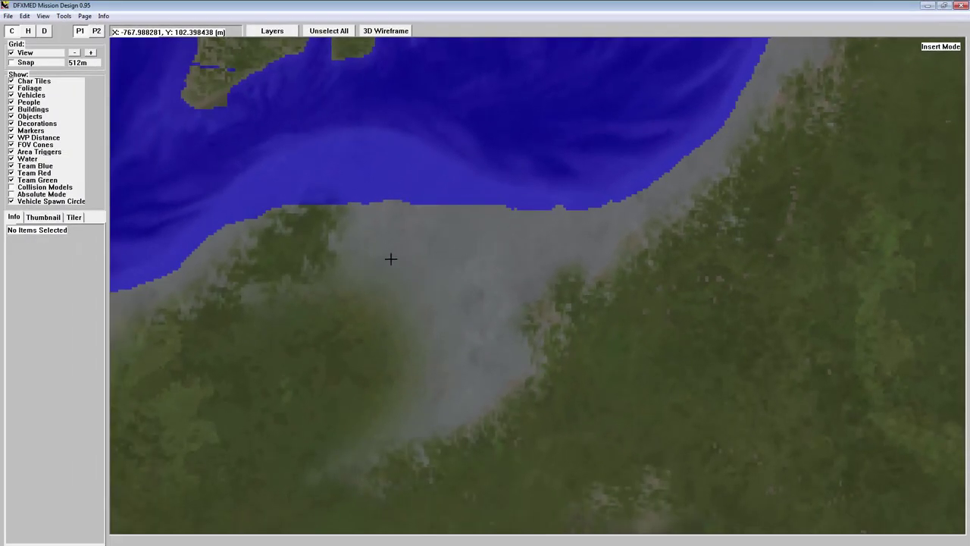
{"action": "left_click", "coordinate": [390, 259]}
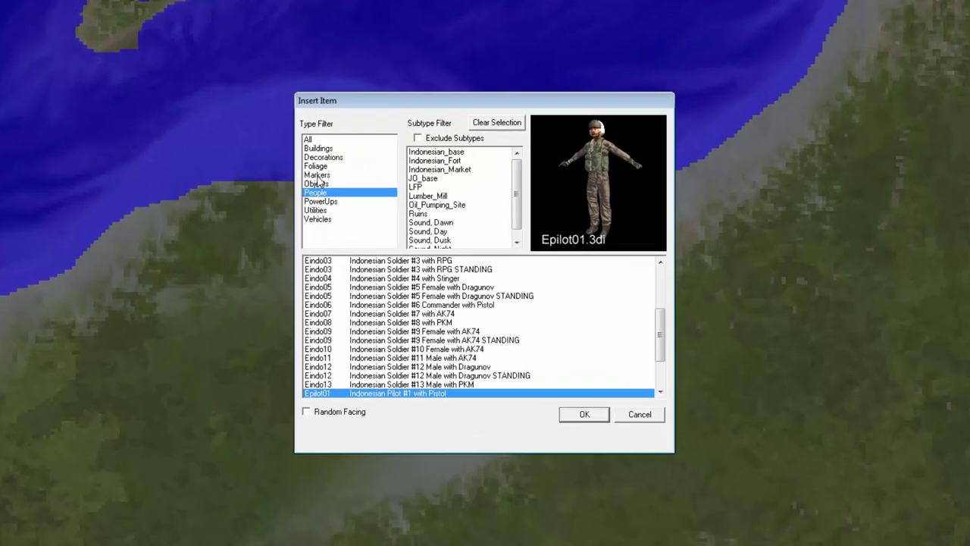
{"action": "left_click", "coordinate": [360, 200]}
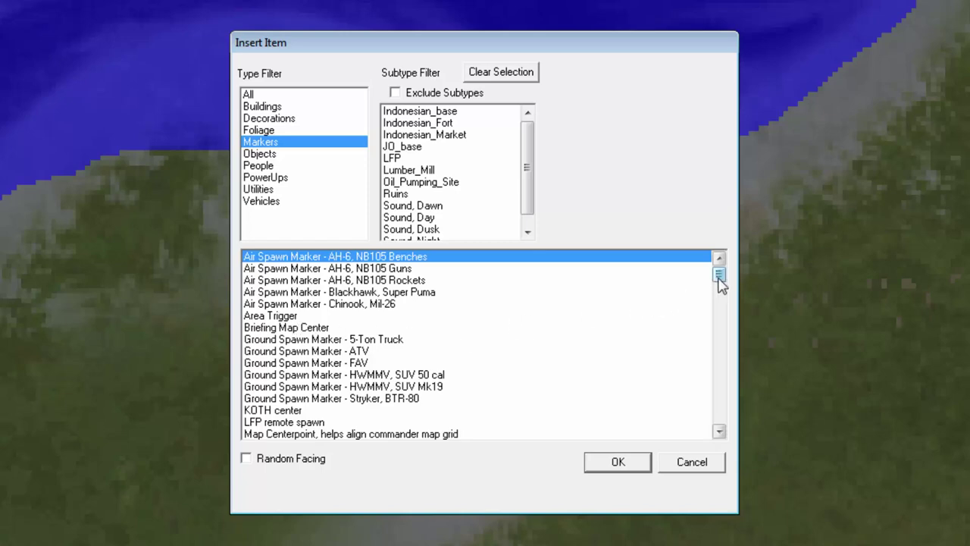
{"action": "left_click_drag", "start_coordinate": [719, 278], "coordinate": [726, 427]}
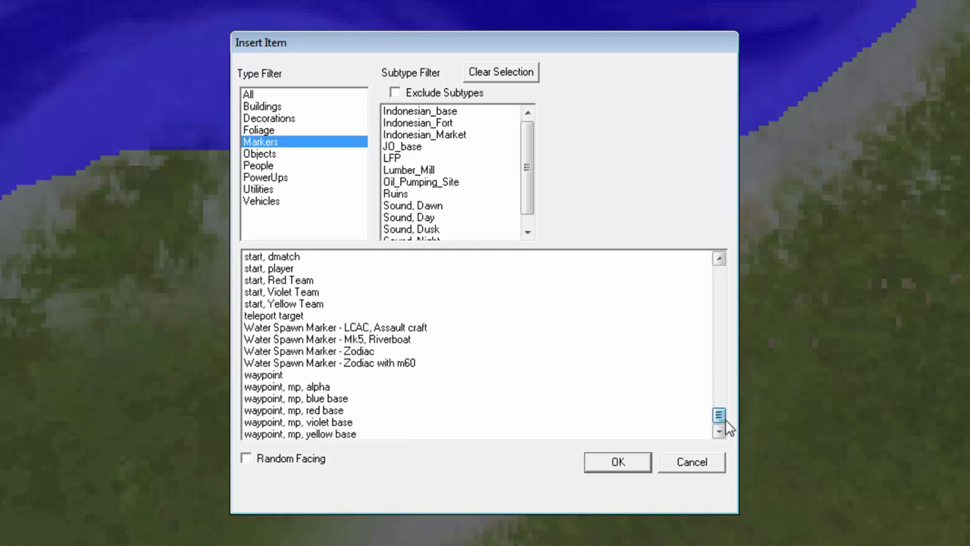
{"action": "left_click", "coordinate": [266, 270]}
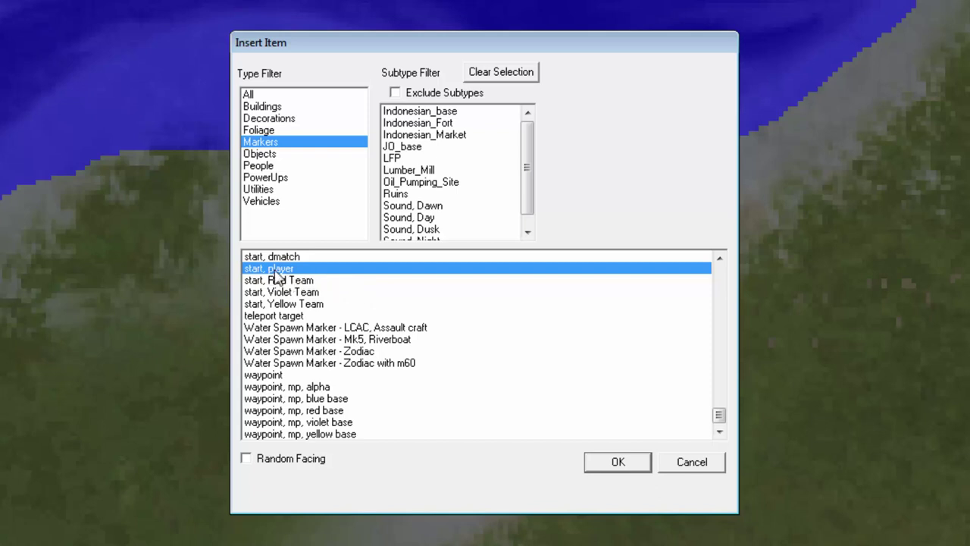
{"action": "left_click", "coordinate": [618, 461]}
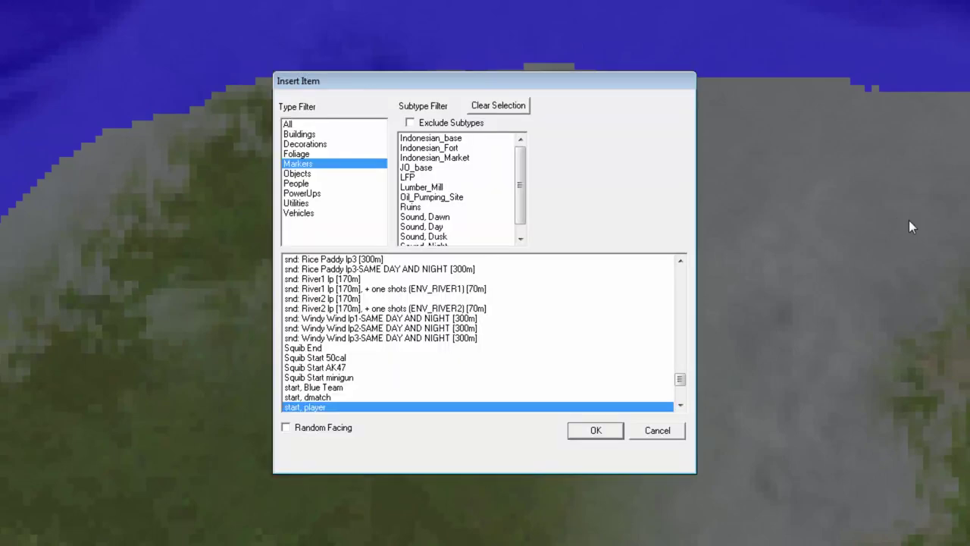
Insert the Epilot01 Indonesian Pilot #1 with Pistol from the People item list
{"action": "left_click", "coordinate": [301, 186]}
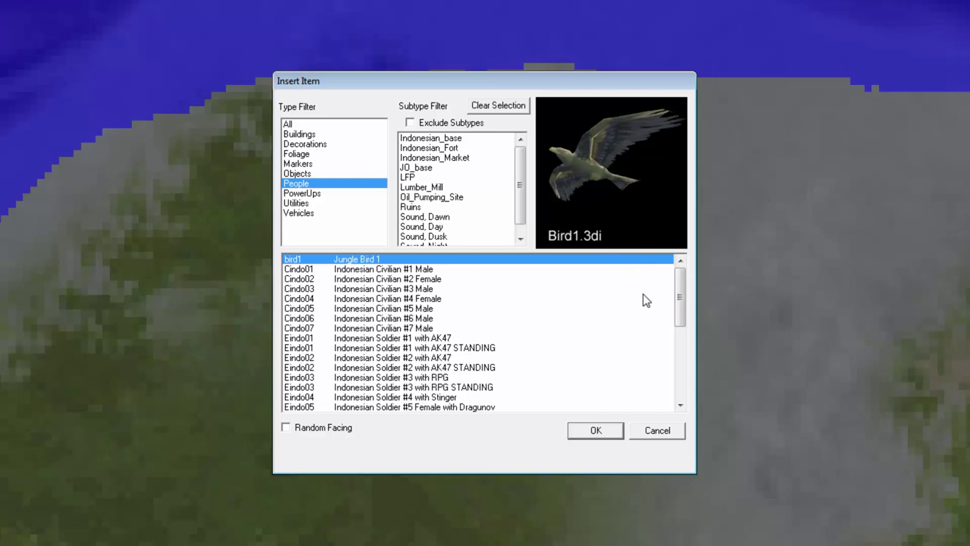
{"action": "left_click_drag", "start_coordinate": [680, 296], "coordinate": [681, 373]}
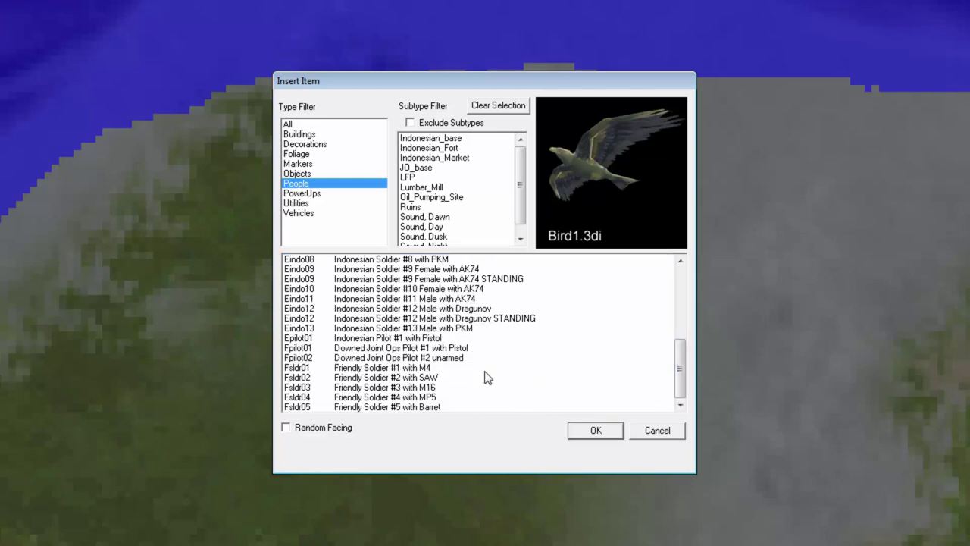
{"action": "left_click", "coordinate": [393, 343]}
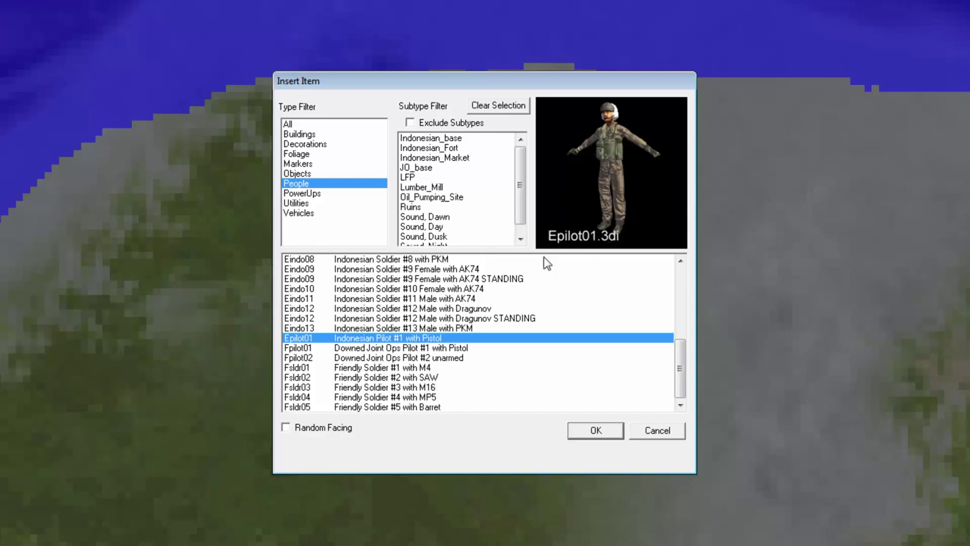
{"action": "left_click", "coordinate": [454, 331]}
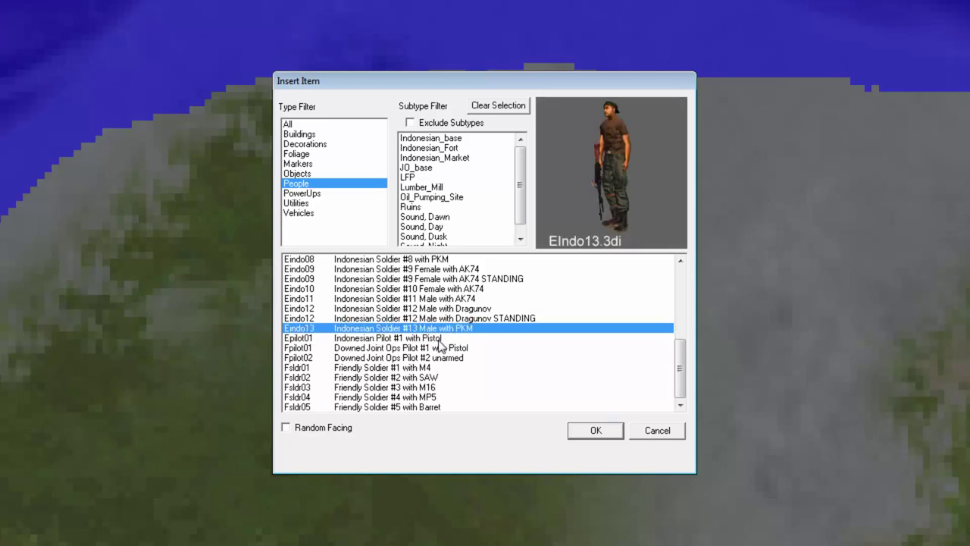
{"action": "left_click", "coordinate": [441, 339]}
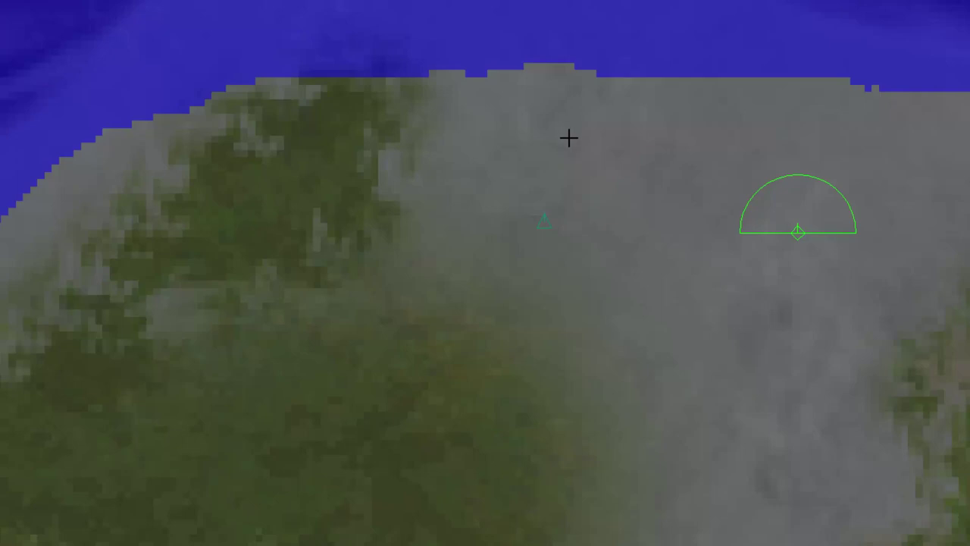
Use the player start marker's context menu to Snap to Terrain
{"action": "right_click", "coordinate": [569, 138]}
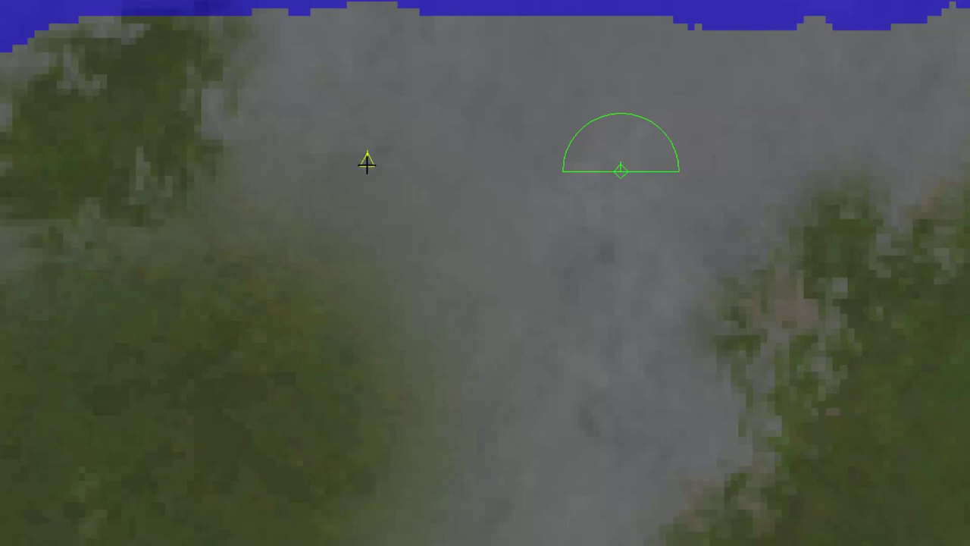
{"action": "right_click", "coordinate": [366, 161]}
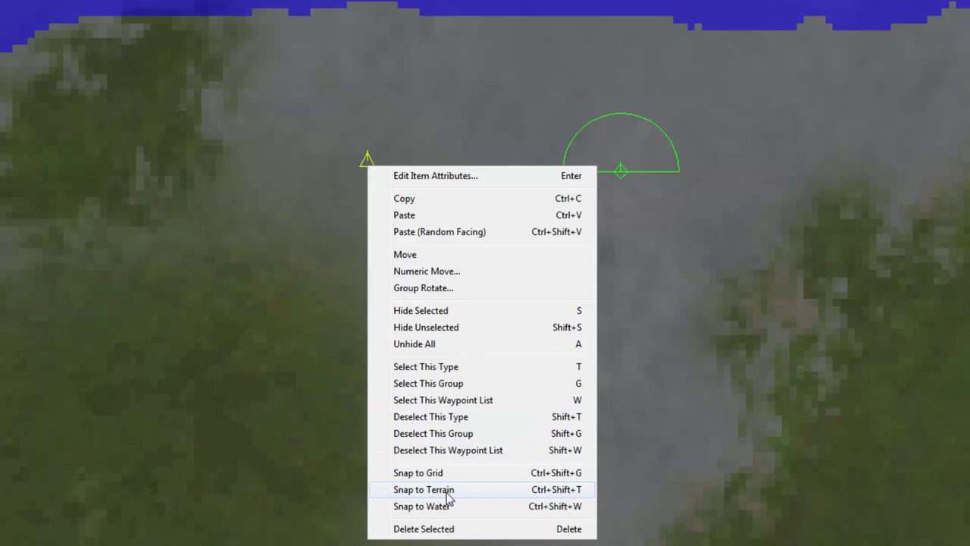
{"action": "left_click", "coordinate": [424, 490]}
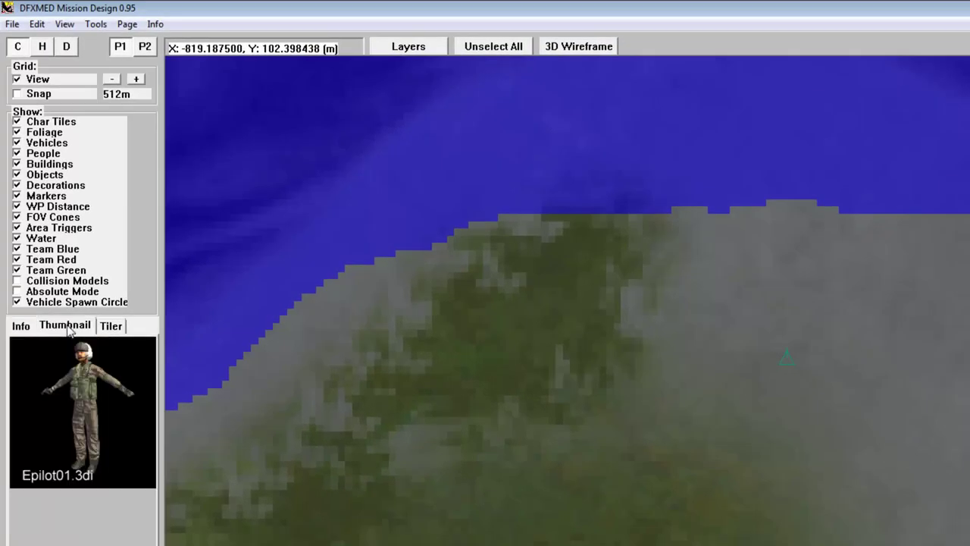
Show the selected pilot's details in the Info tab
{"action": "left_click", "coordinate": [21, 326]}
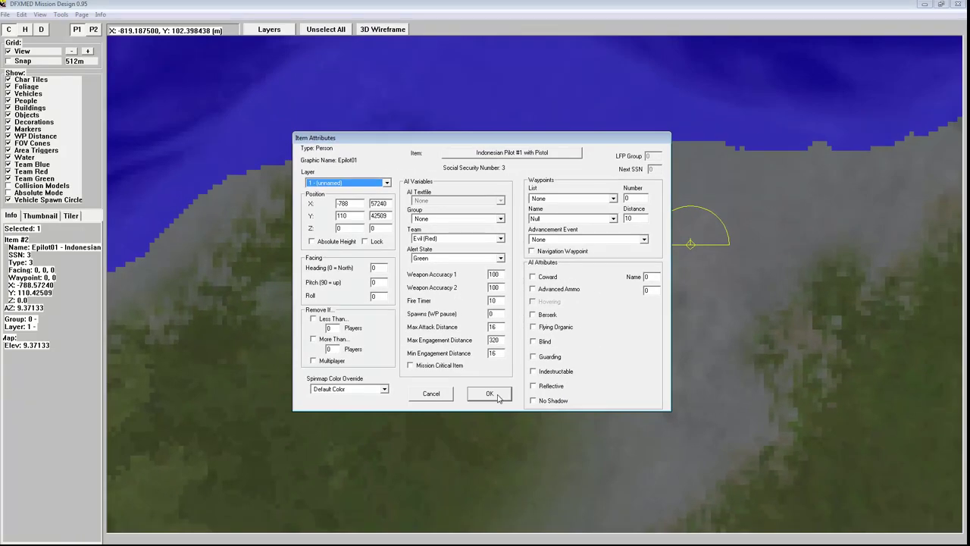
Confirm the pilot's attributes and click empty map space to deselect the pilot
{"action": "left_click", "coordinate": [498, 398]}
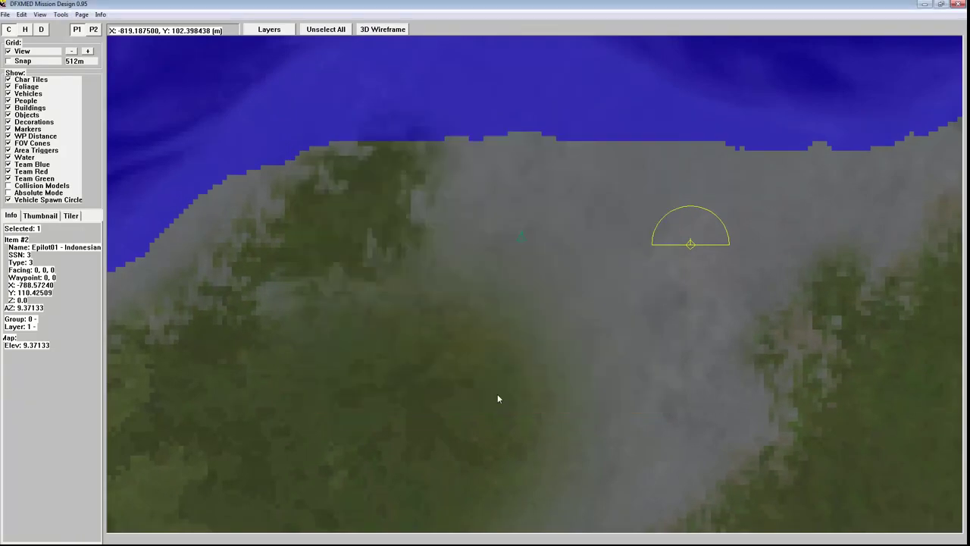
{"action": "left_click", "coordinate": [688, 243]}
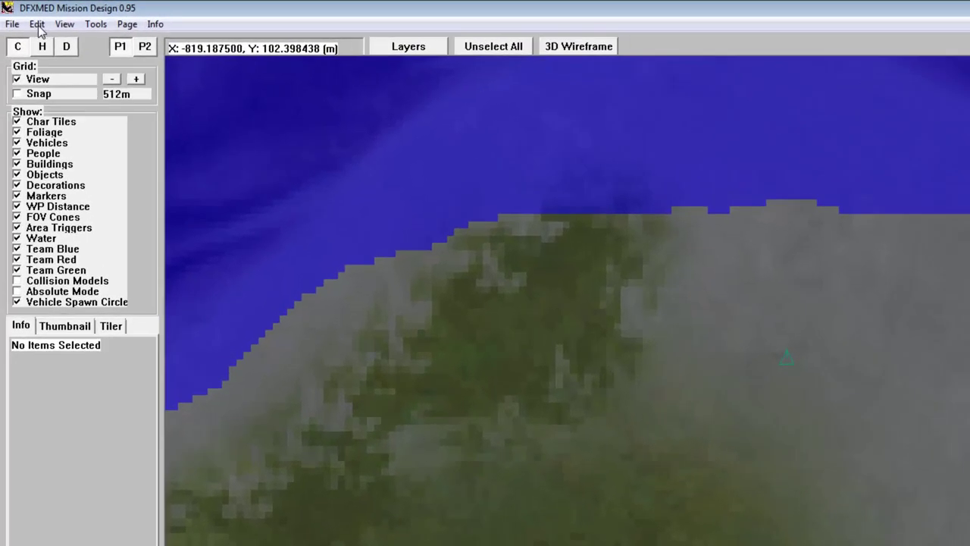
In Edit > Events, make Event 0 pre-mission with a 5-second delay and begin a new action
{"action": "left_click", "coordinate": [21, 14]}
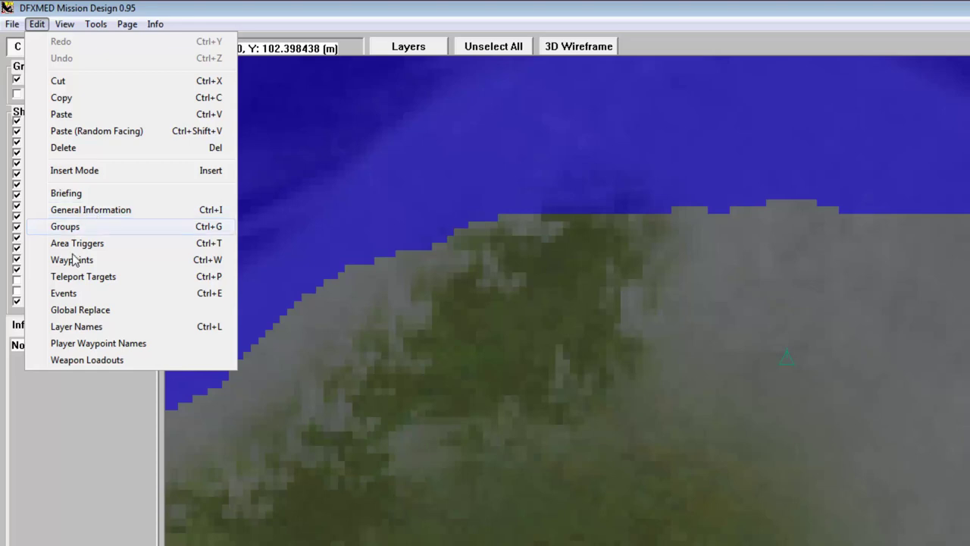
{"action": "left_click", "coordinate": [65, 294]}
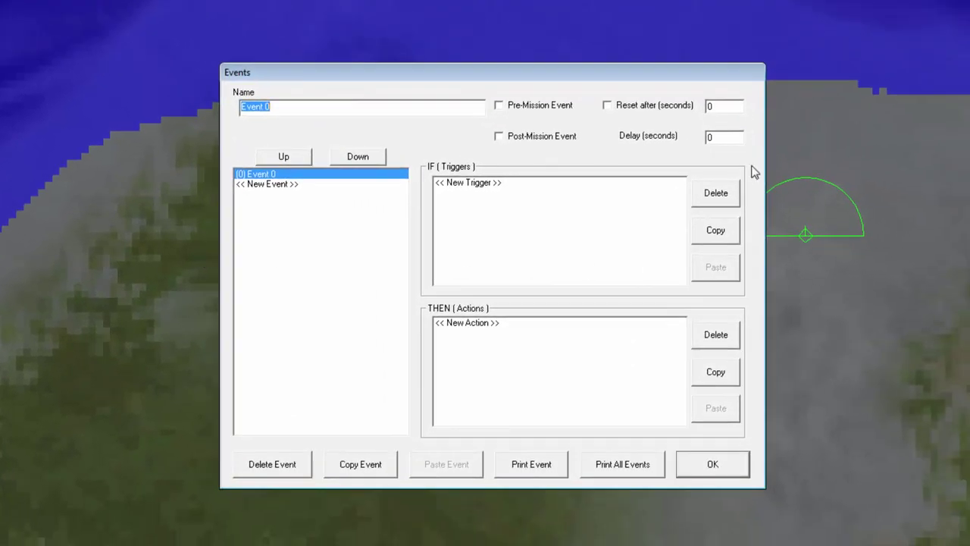
{"action": "left_click", "coordinate": [499, 106]}
{"action": "double_click", "coordinate": [712, 137]}
{"action": "type", "text": "5"}
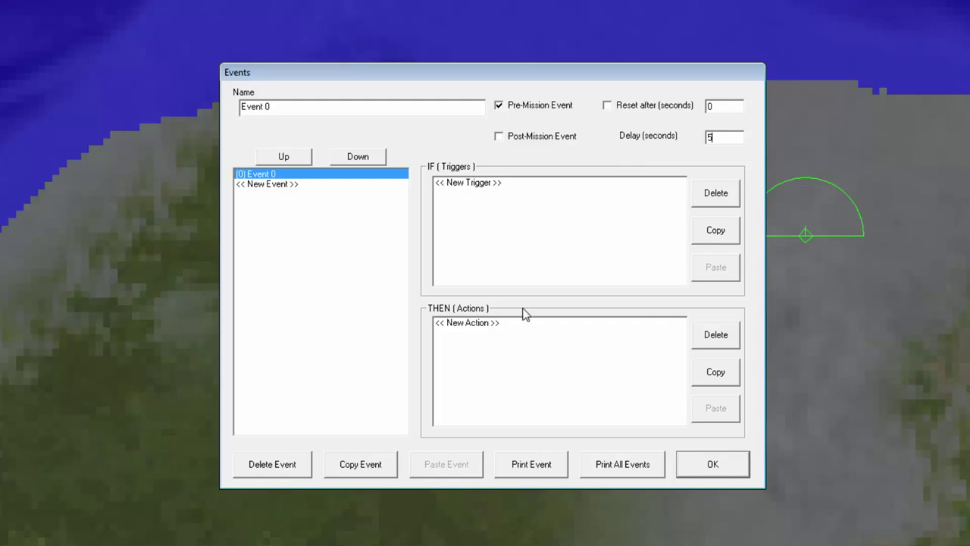
{"action": "double_click", "coordinate": [476, 330]}
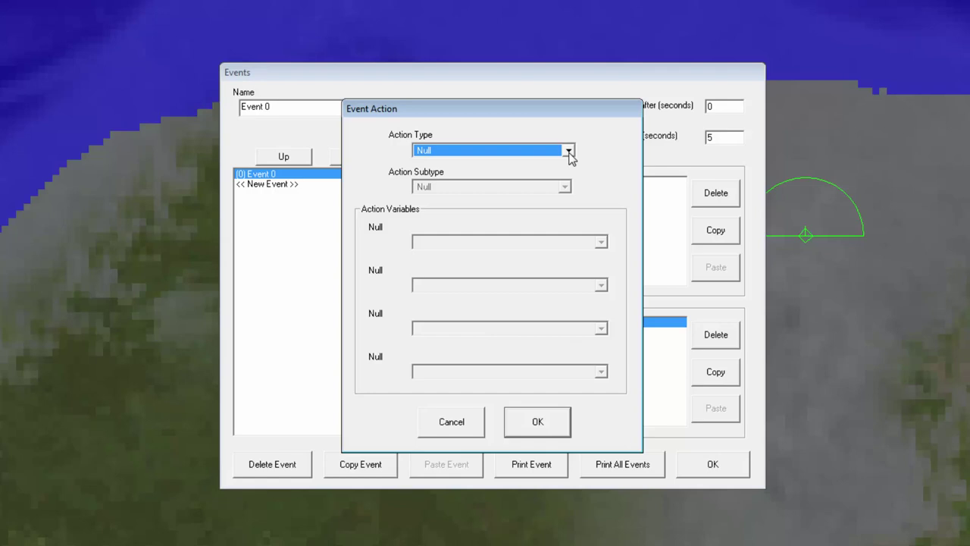
Choose Show Win Subgoal as Event 0's action type and confirm it
{"action": "left_click", "coordinate": [568, 151]}
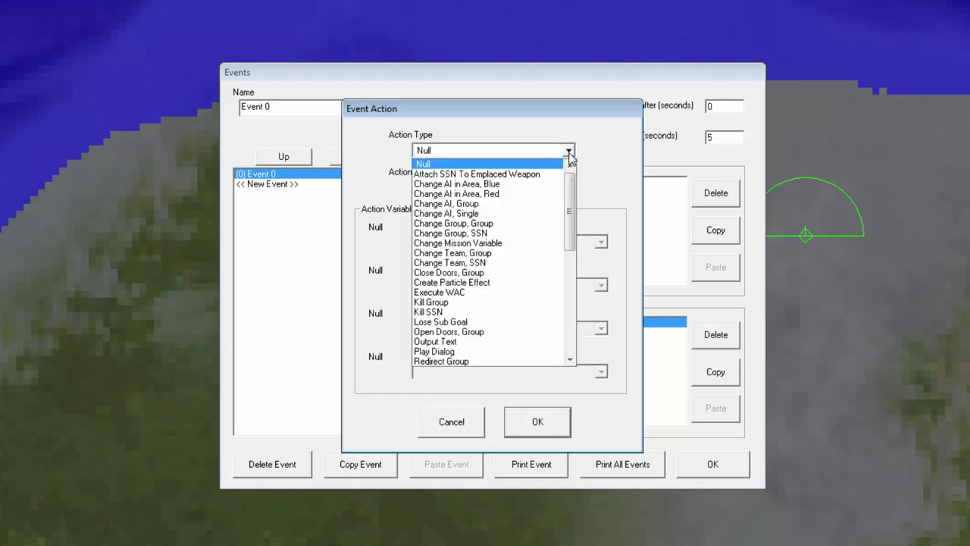
{"action": "left_click_drag", "start_coordinate": [571, 210], "coordinate": [572, 306]}
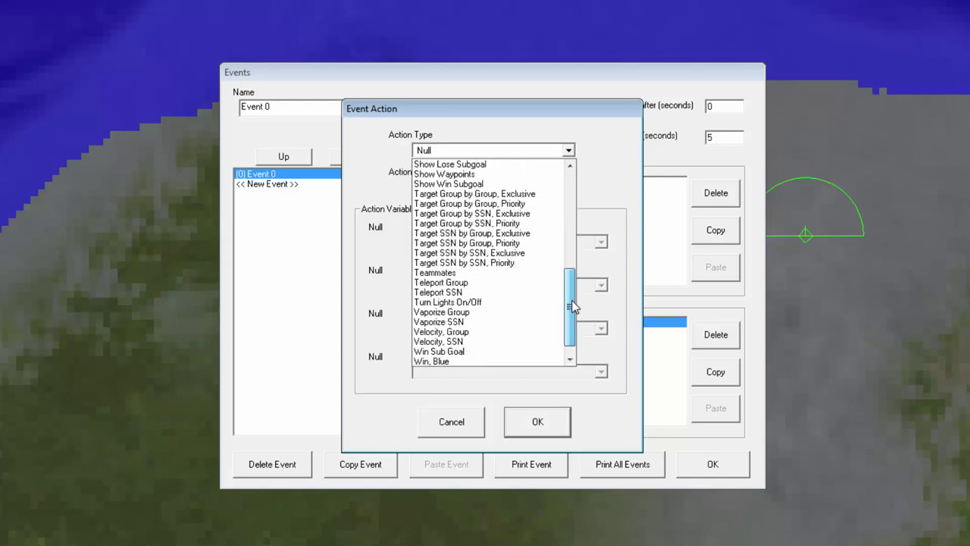
{"action": "left_click", "coordinate": [487, 185]}
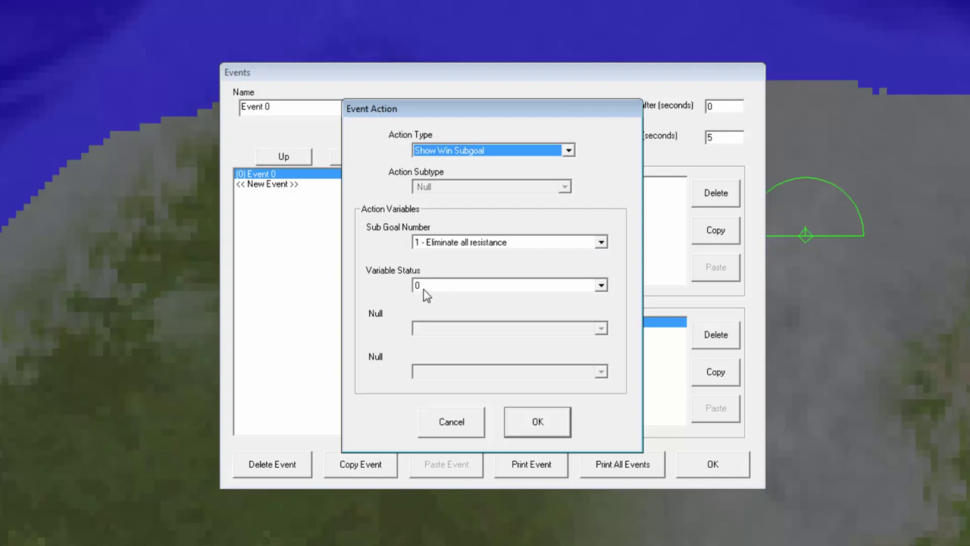
{"action": "left_click", "coordinate": [540, 423]}
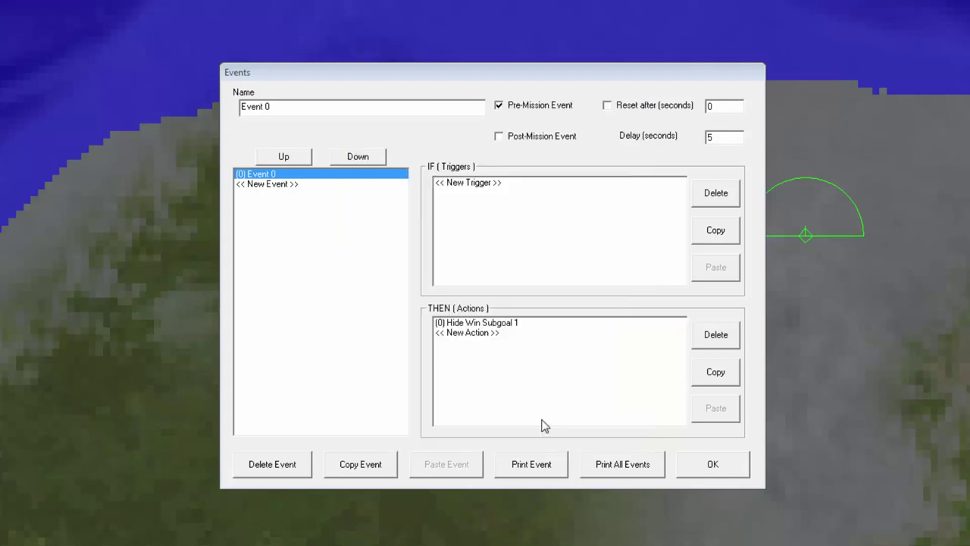
Edit the action so sub goal 1 (Eliminate all resistance) has variable status 1
{"action": "double_click", "coordinate": [504, 325]}
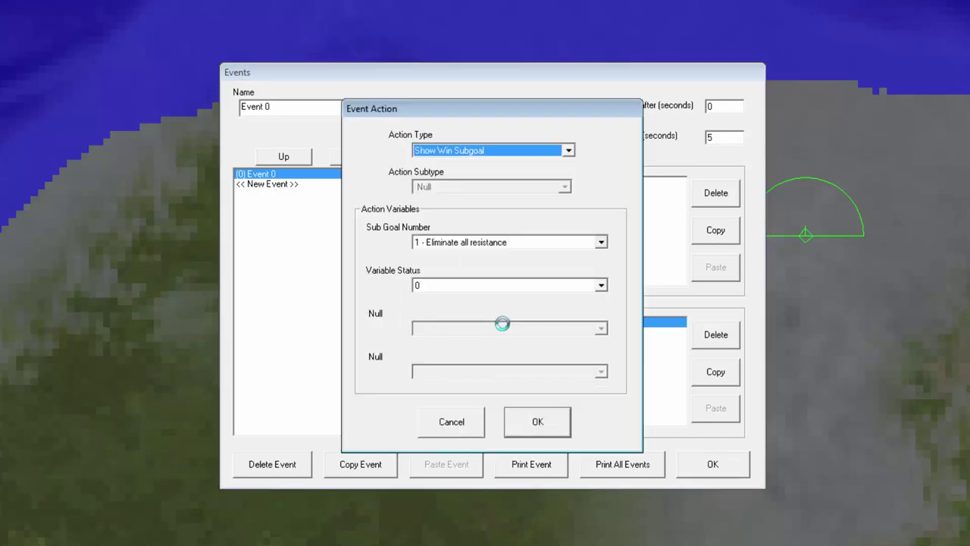
{"action": "left_click", "coordinate": [419, 285]}
{"action": "left_click", "coordinate": [602, 285]}
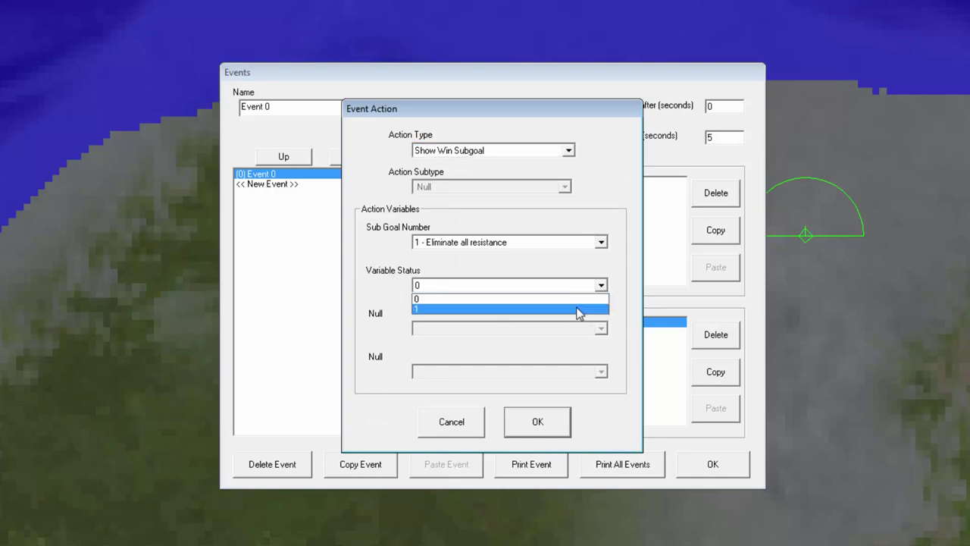
{"action": "left_click", "coordinate": [575, 310]}
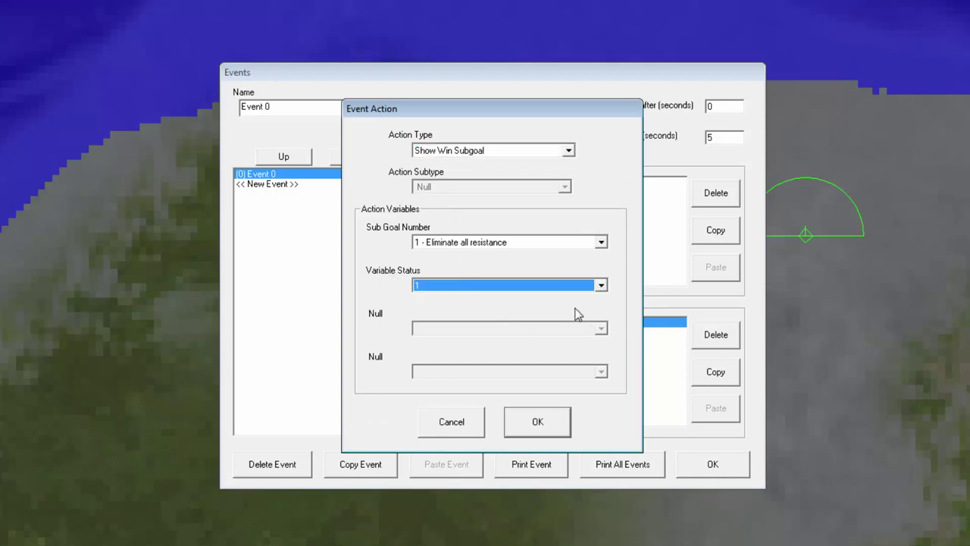
{"action": "left_click", "coordinate": [539, 425]}
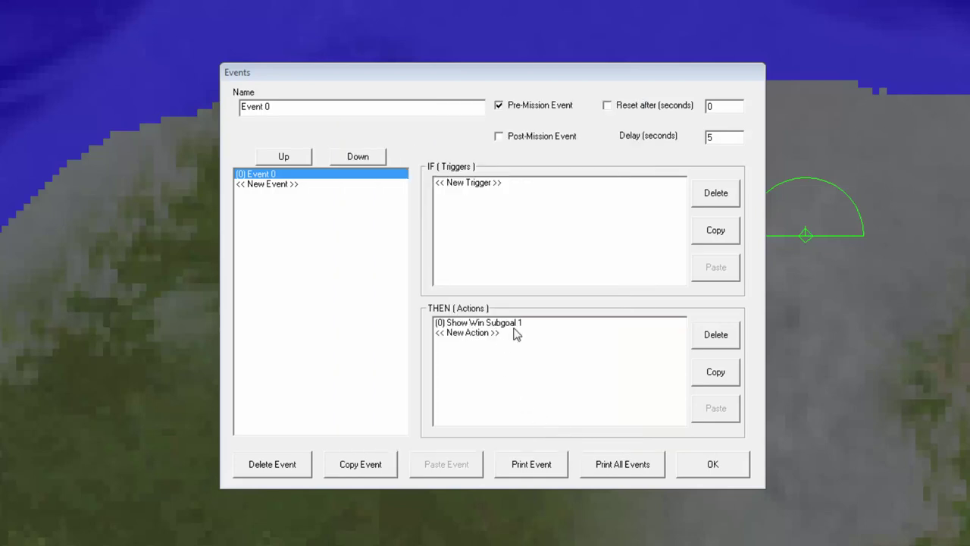
Change Event 0's delay from 5 to 10 seconds
{"action": "double_click", "coordinate": [717, 138]}
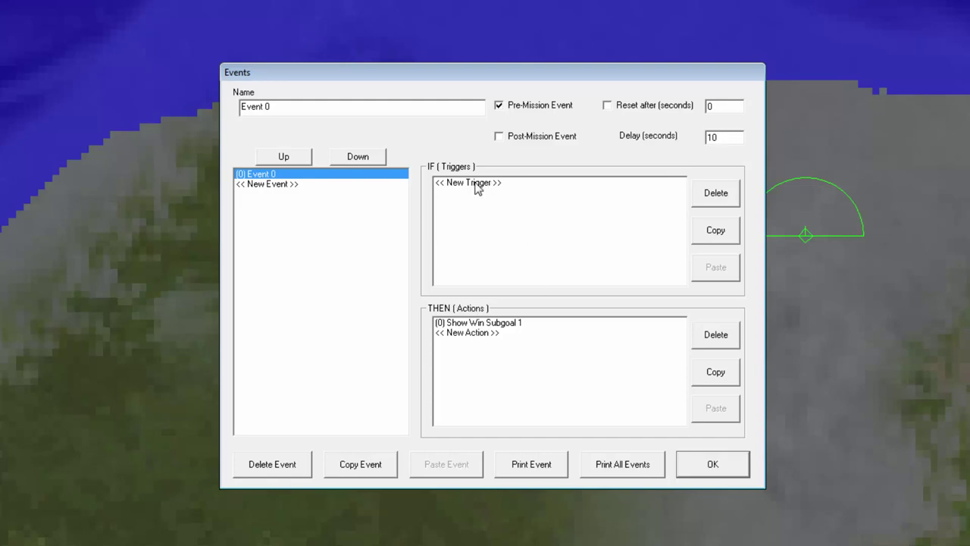
Add Event 1 with an SSN Alive trigger on SSN 2, Indonesian Pilot with Pistol, firing if false
{"action": "left_click", "coordinate": [278, 186]}
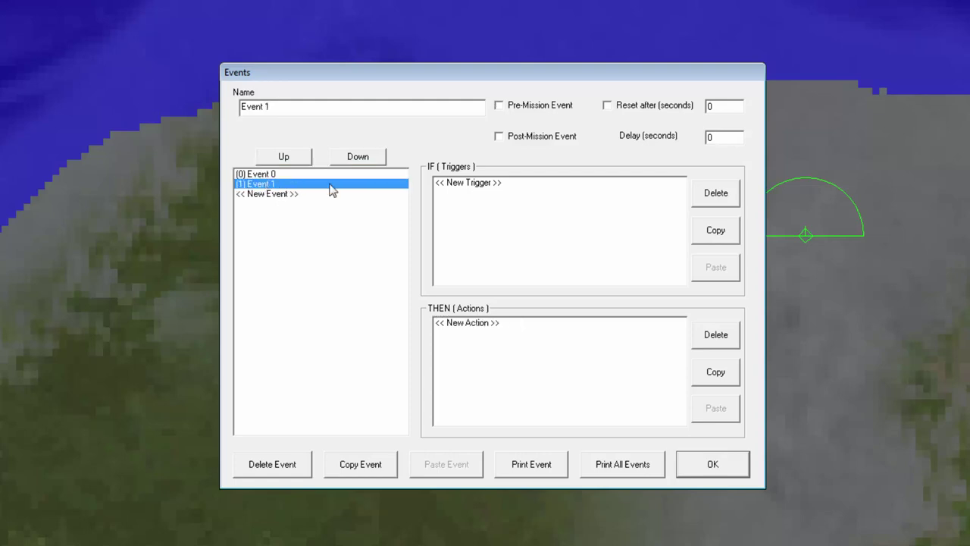
{"action": "double_click", "coordinate": [473, 185]}
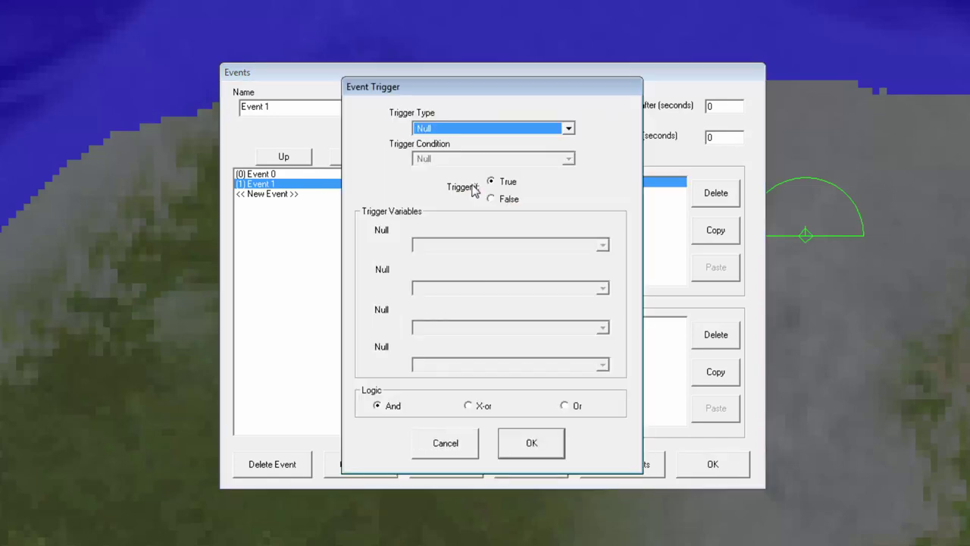
{"action": "left_click", "coordinate": [570, 129]}
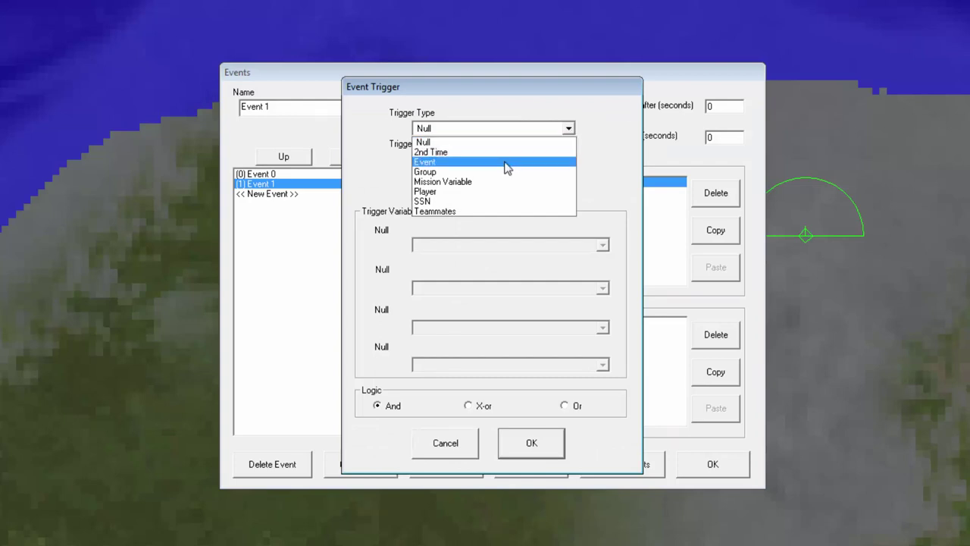
{"action": "left_click", "coordinate": [464, 202]}
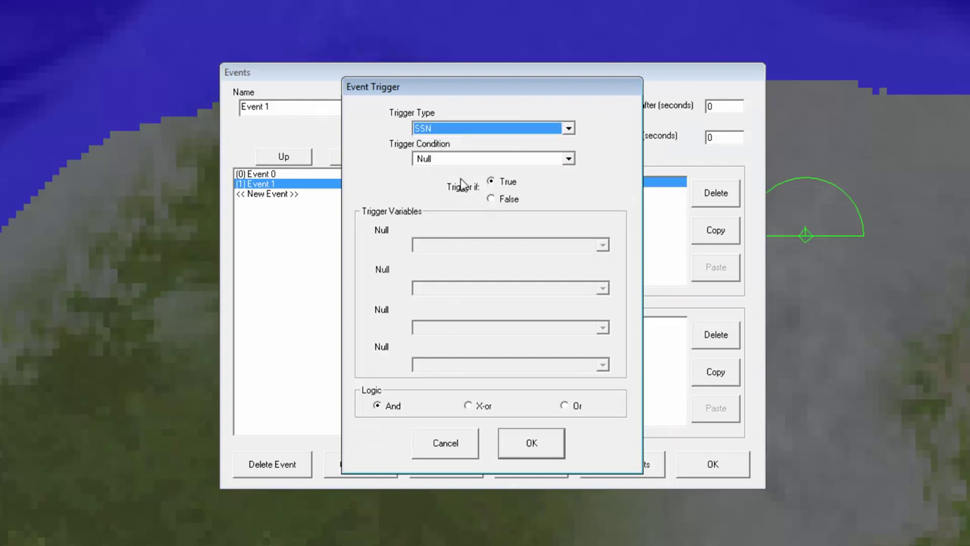
{"action": "left_click", "coordinate": [569, 161]}
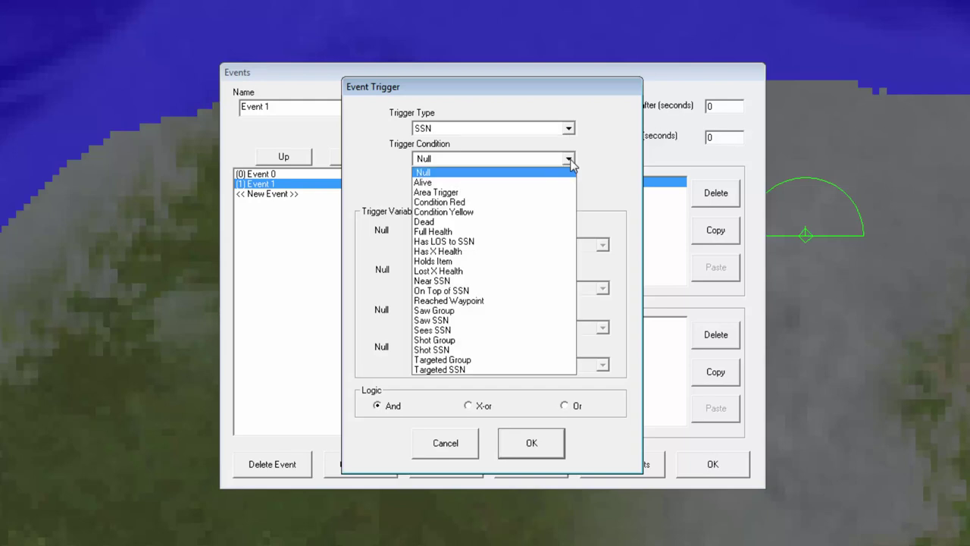
{"action": "left_click", "coordinate": [535, 183]}
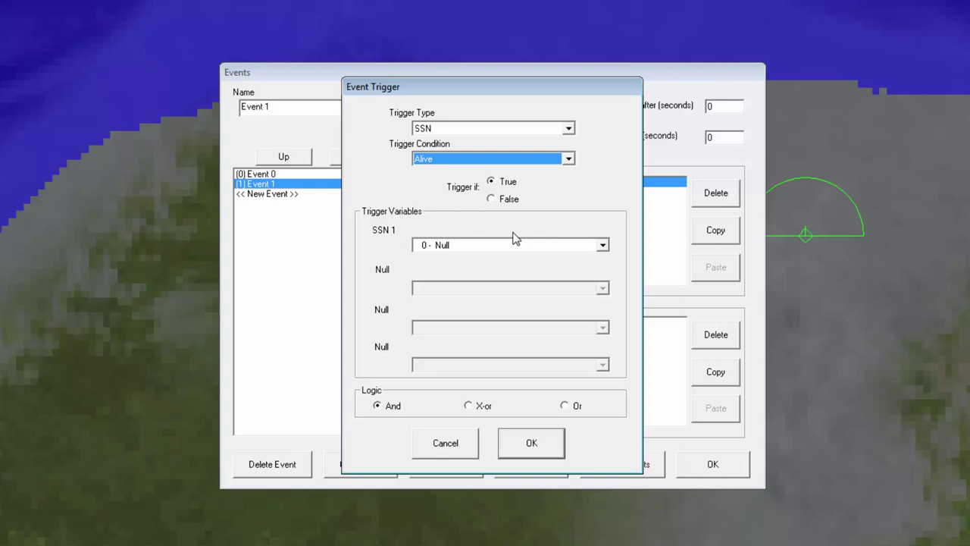
{"action": "left_click", "coordinate": [604, 246]}
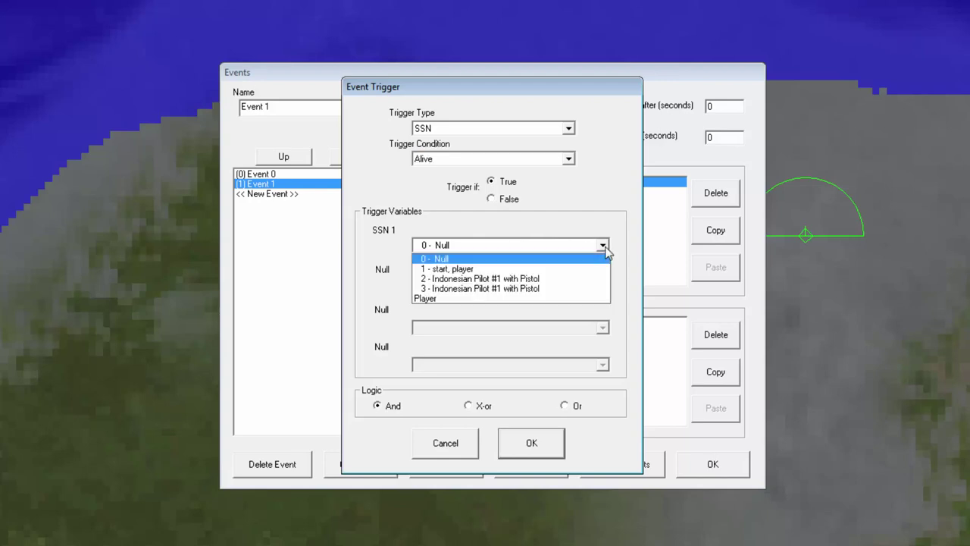
{"action": "left_click", "coordinate": [579, 279]}
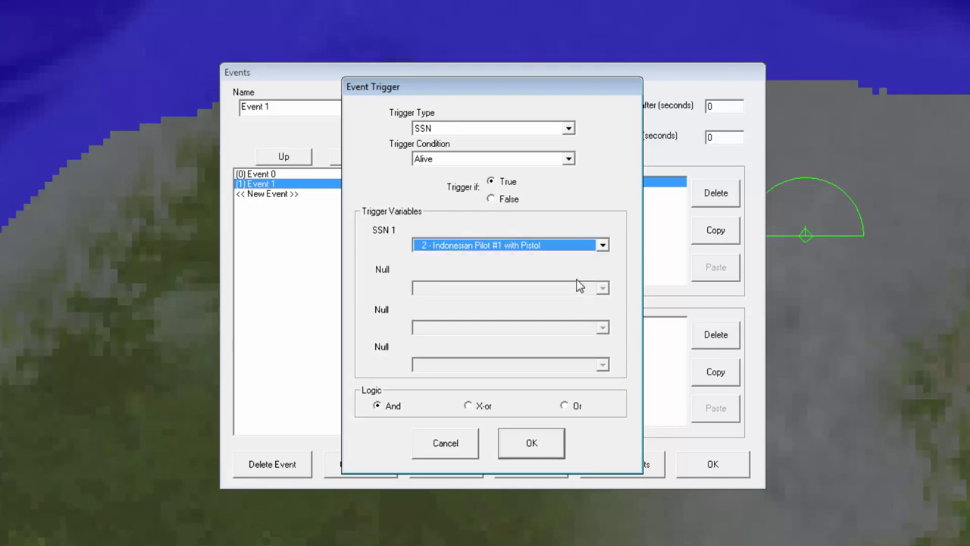
{"action": "left_click", "coordinate": [492, 200]}
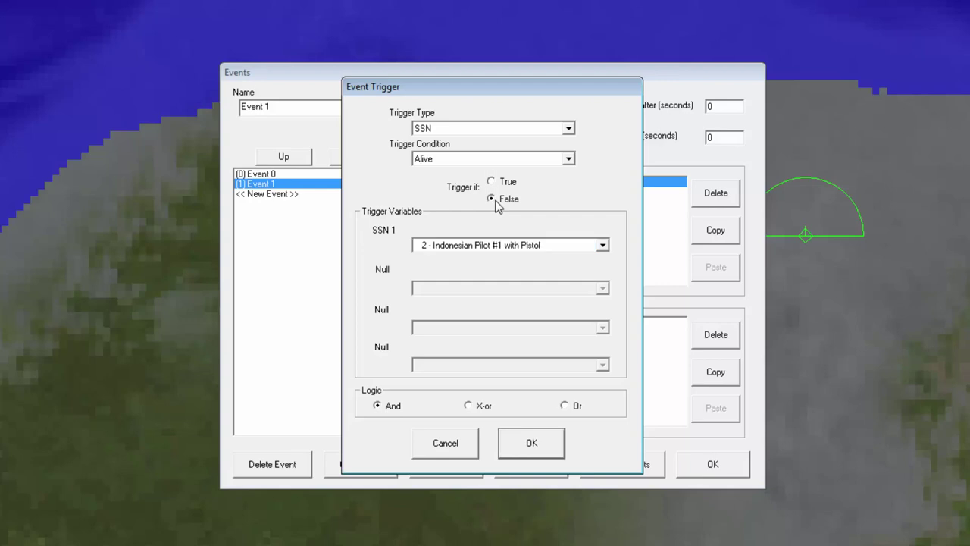
{"action": "left_click", "coordinate": [550, 456]}
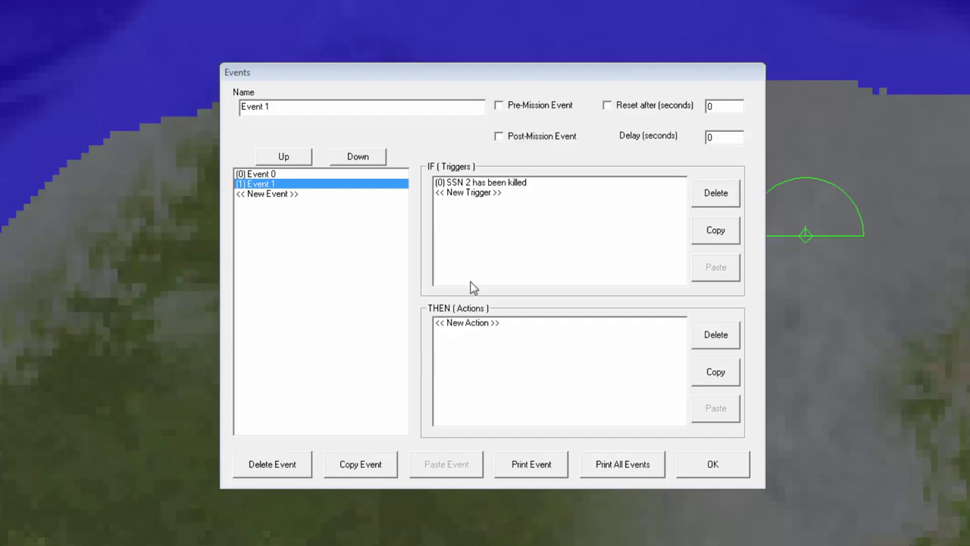
Give Event 1 a Win Sub Goal 1 action and a 2-second delay
{"action": "double_click", "coordinate": [476, 325]}
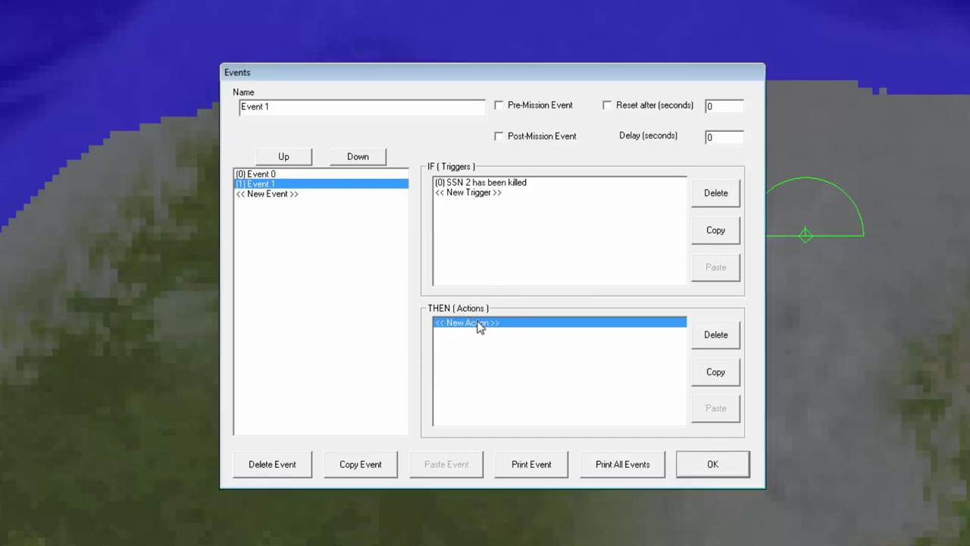
{"action": "left_click", "coordinate": [569, 151]}
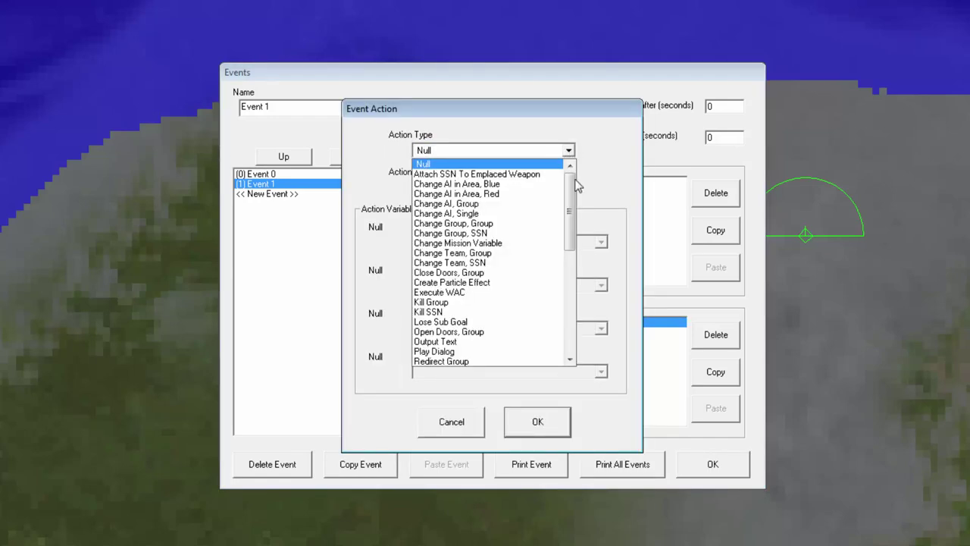
{"action": "left_click_drag", "start_coordinate": [574, 206], "coordinate": [570, 248]}
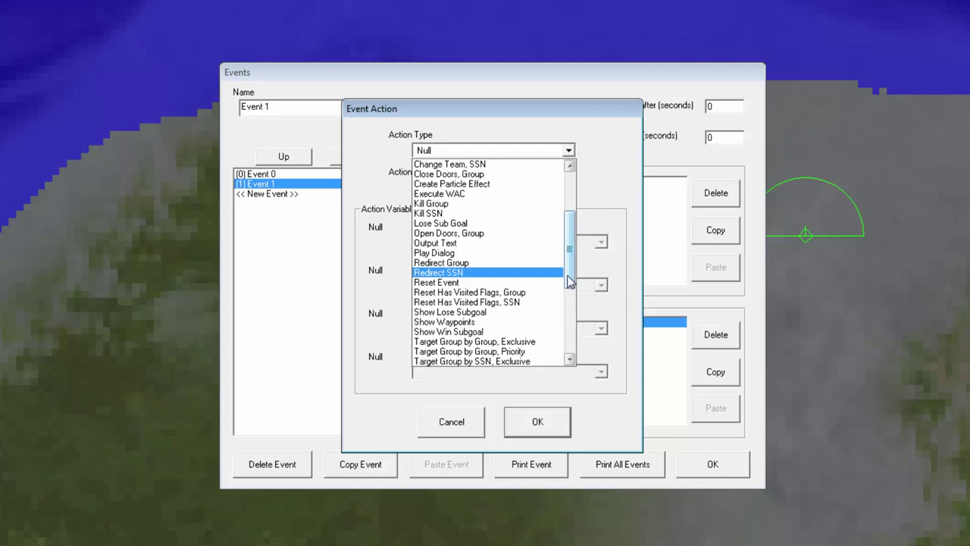
{"action": "left_click_drag", "start_coordinate": [570, 282], "coordinate": [574, 360]}
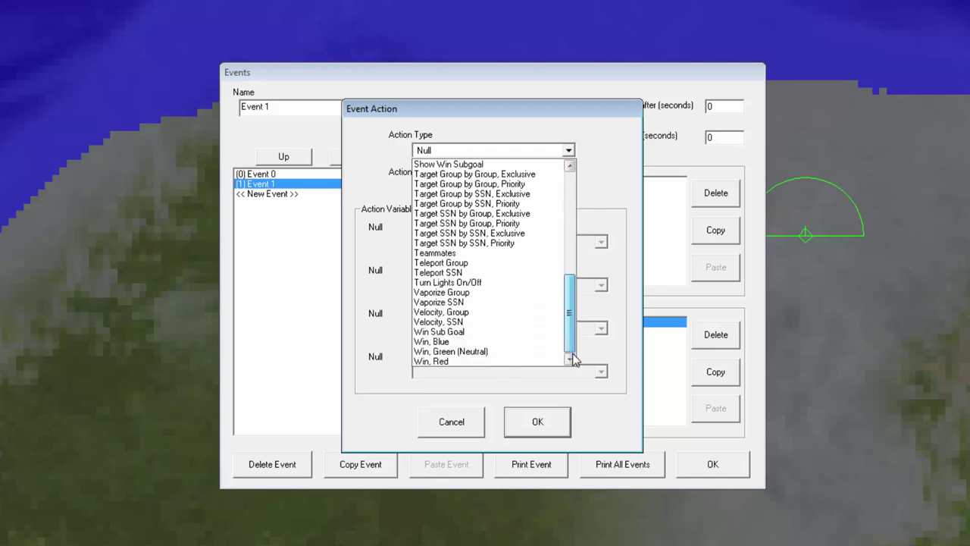
{"action": "left_click", "coordinate": [459, 332]}
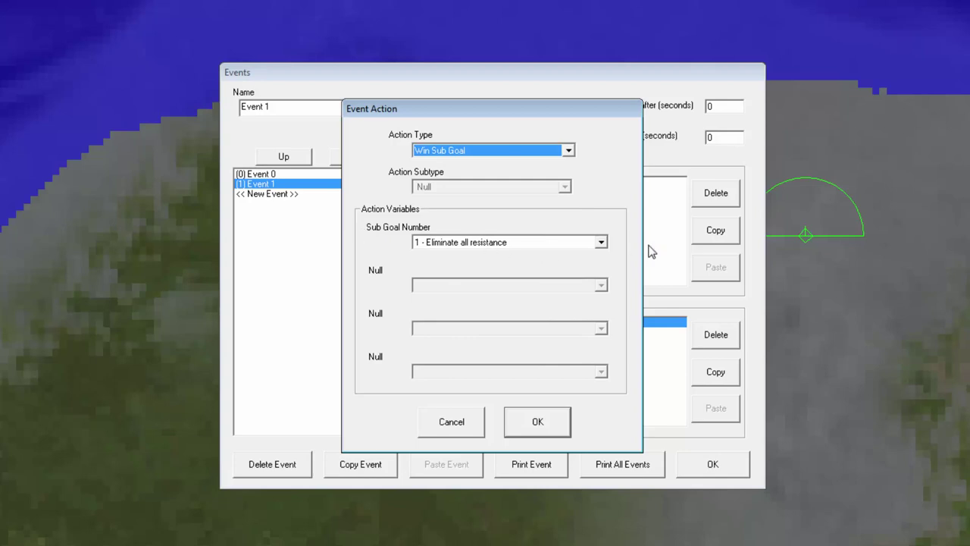
{"action": "left_click", "coordinate": [556, 423]}
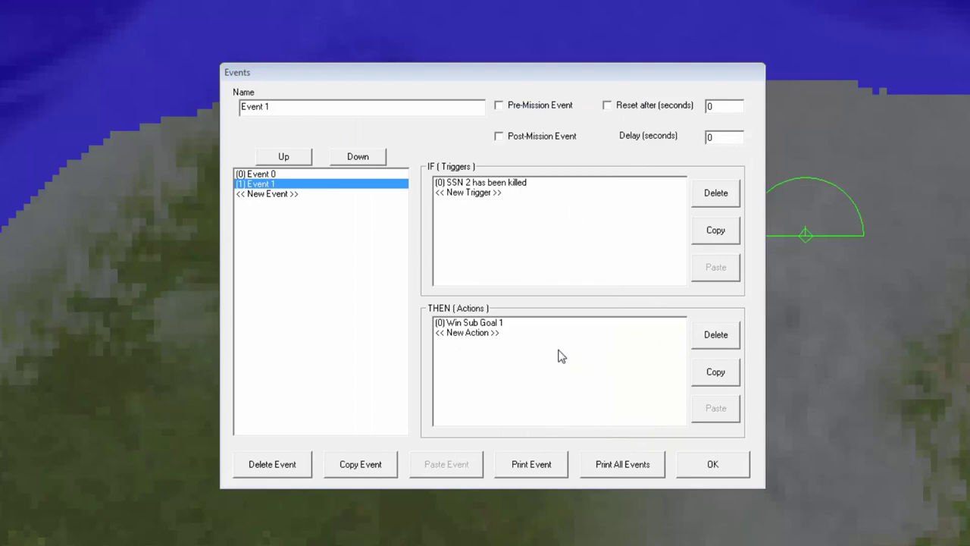
{"action": "double_click", "coordinate": [707, 139]}
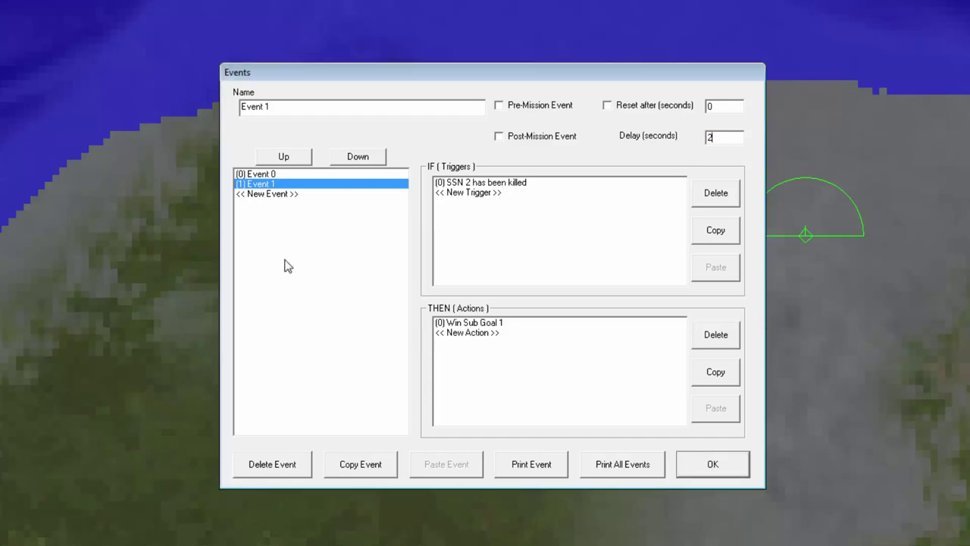
Add Event 2 with a trigger that fires once Event 1 has been triggered
{"action": "left_click", "coordinate": [253, 196]}
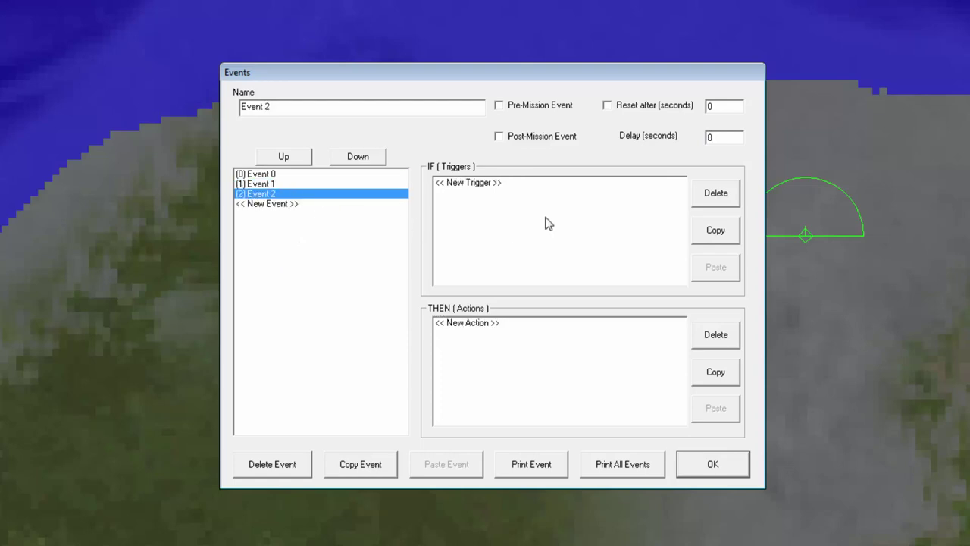
{"action": "double_click", "coordinate": [470, 184]}
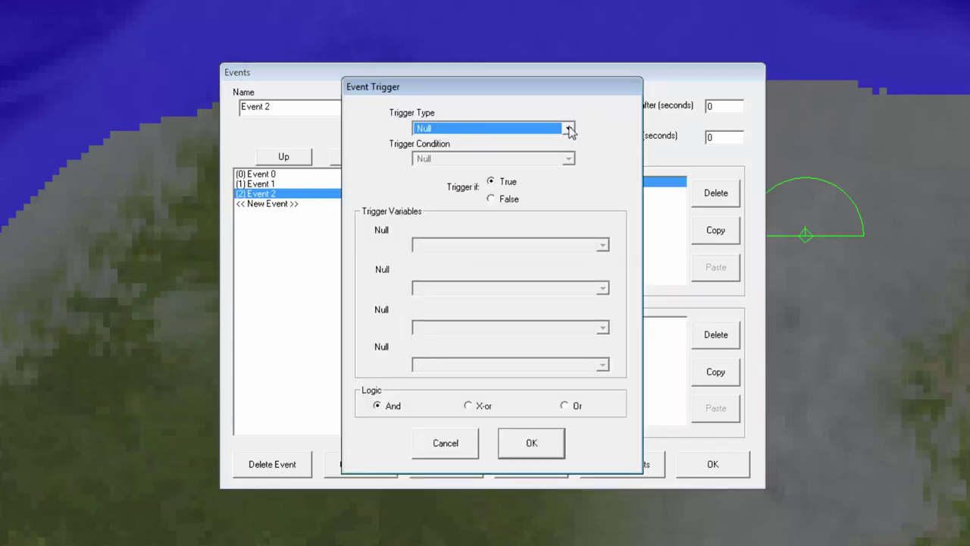
{"action": "left_click", "coordinate": [570, 129]}
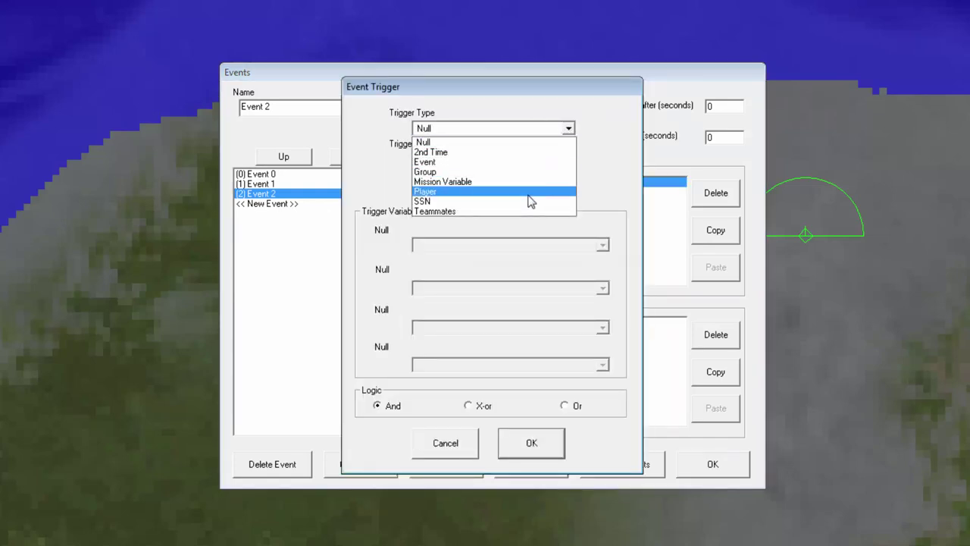
{"action": "left_click", "coordinate": [513, 162]}
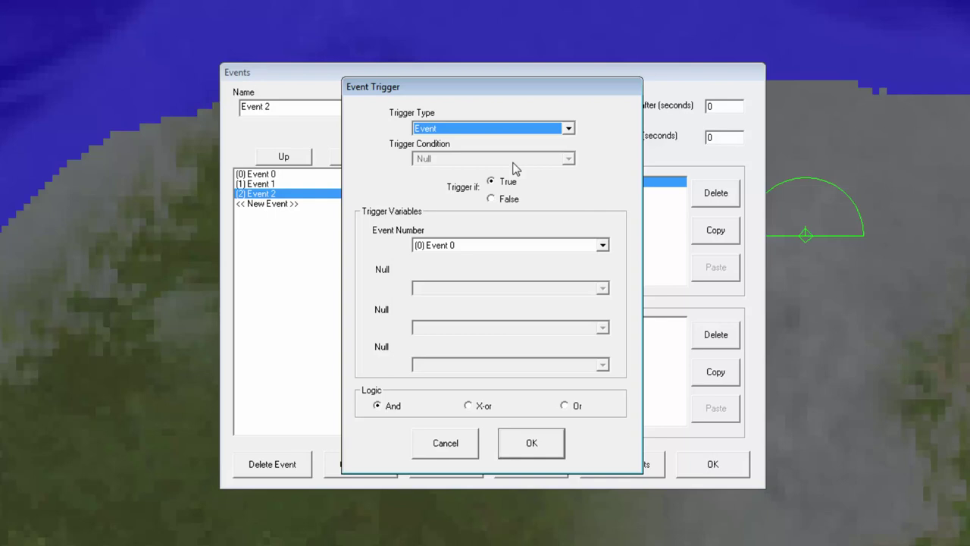
{"action": "left_click", "coordinate": [604, 246]}
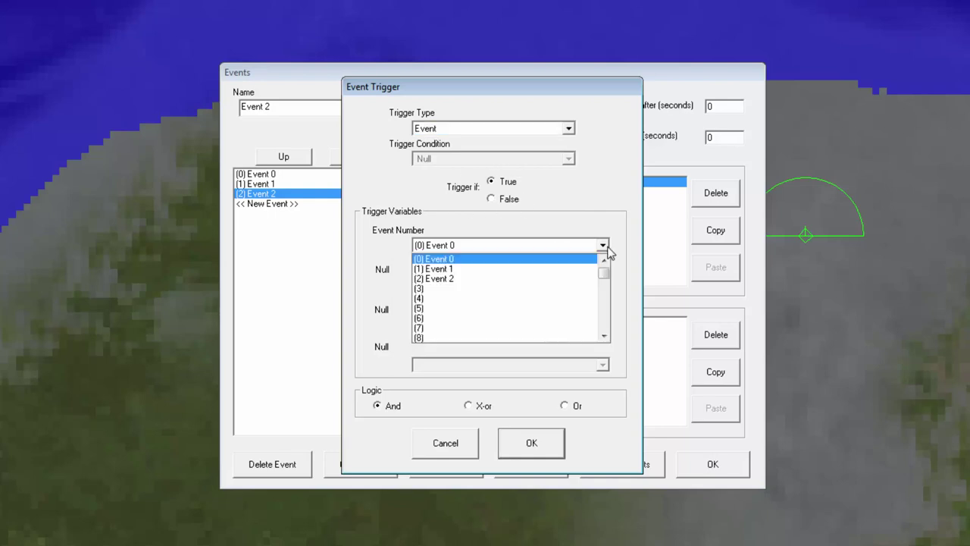
{"action": "left_click", "coordinate": [574, 273]}
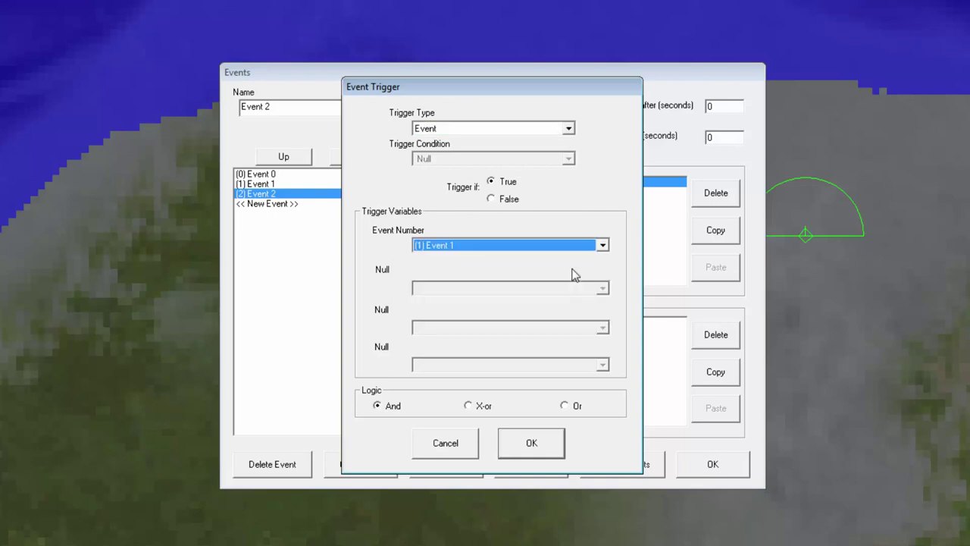
{"action": "left_click", "coordinate": [545, 446]}
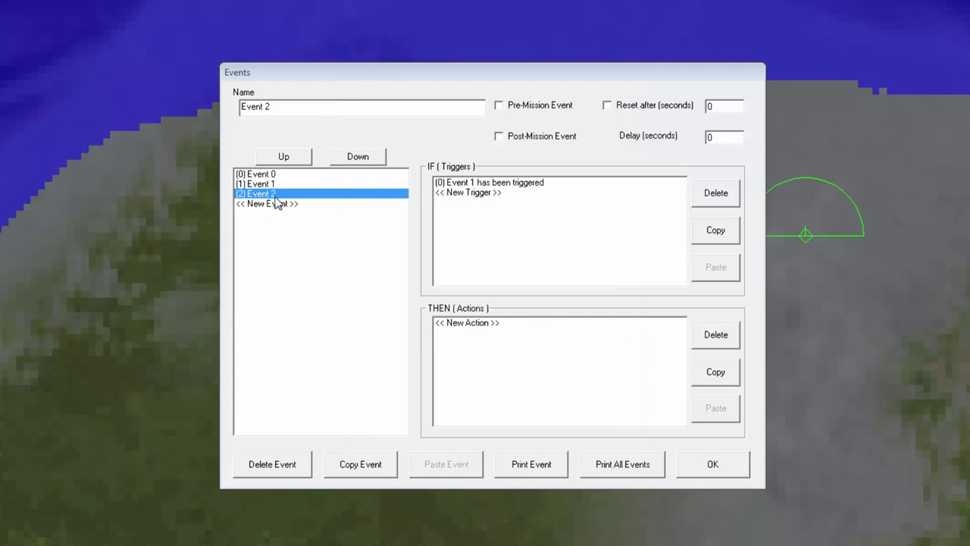
After reviewing Event 1, give Event 2 a Win, Blue action with a 15-second delay
{"action": "left_click", "coordinate": [257, 183]}
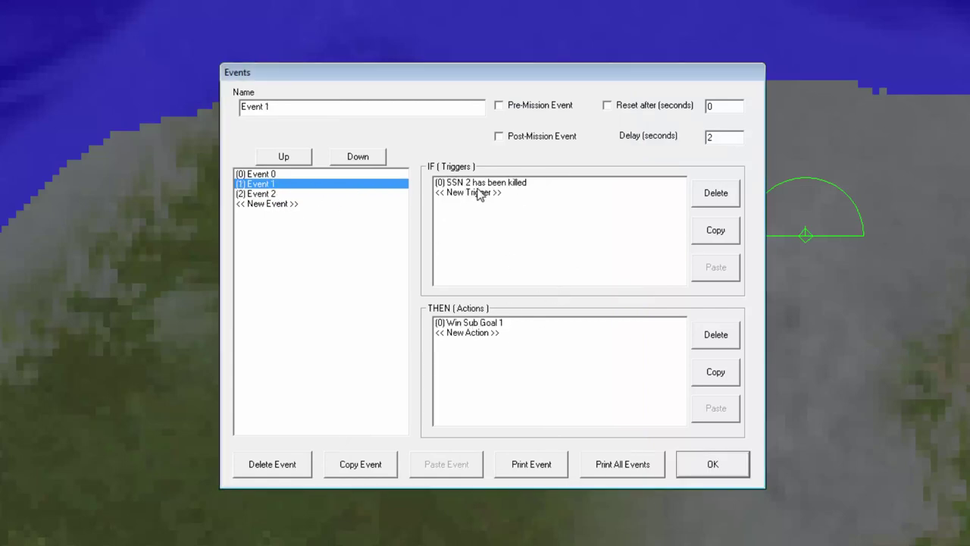
{"action": "left_click", "coordinate": [264, 194]}
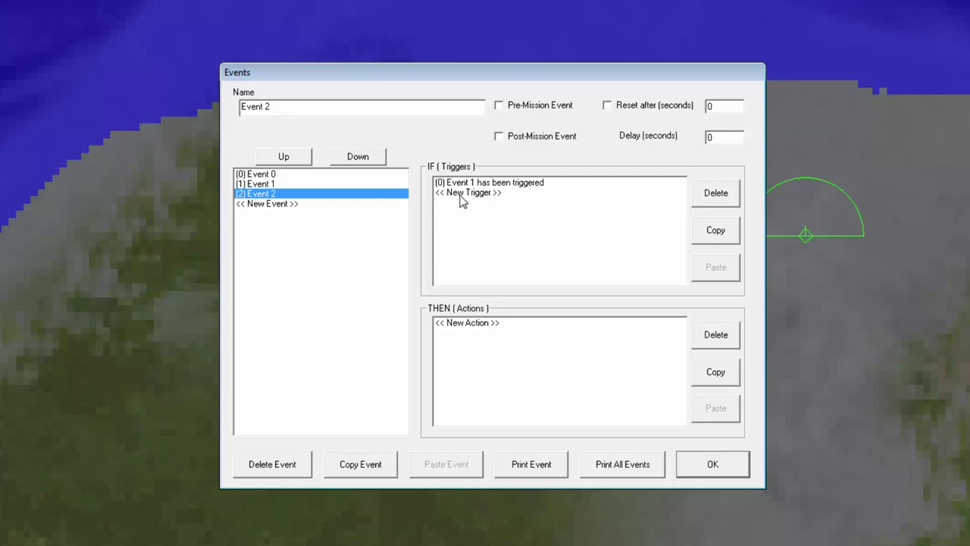
{"action": "double_click", "coordinate": [471, 322]}
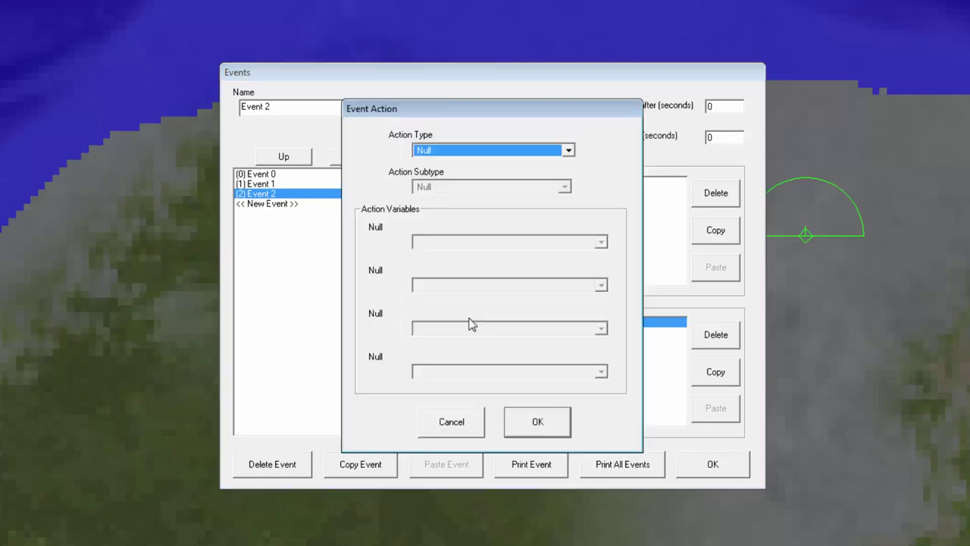
{"action": "left_click", "coordinate": [569, 150]}
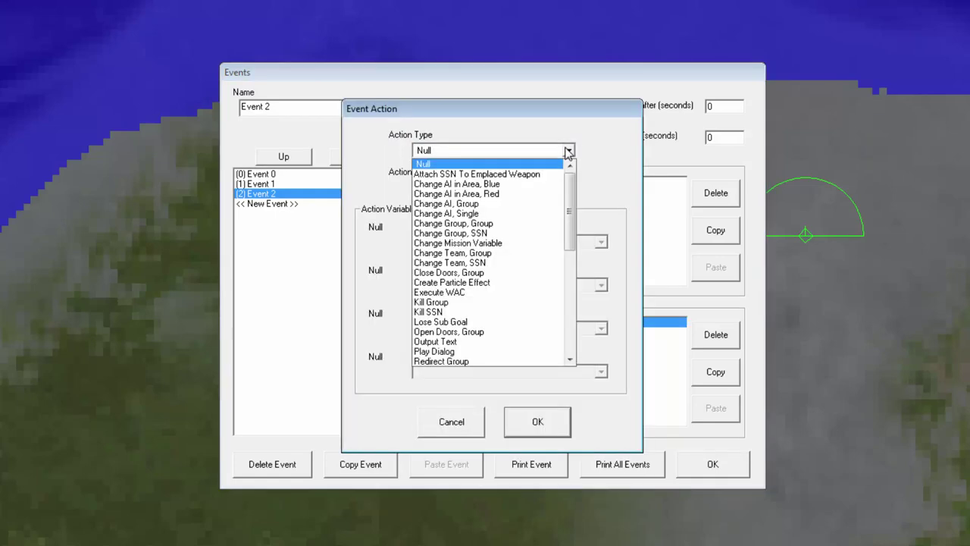
{"action": "left_click_drag", "start_coordinate": [574, 200], "coordinate": [567, 318]}
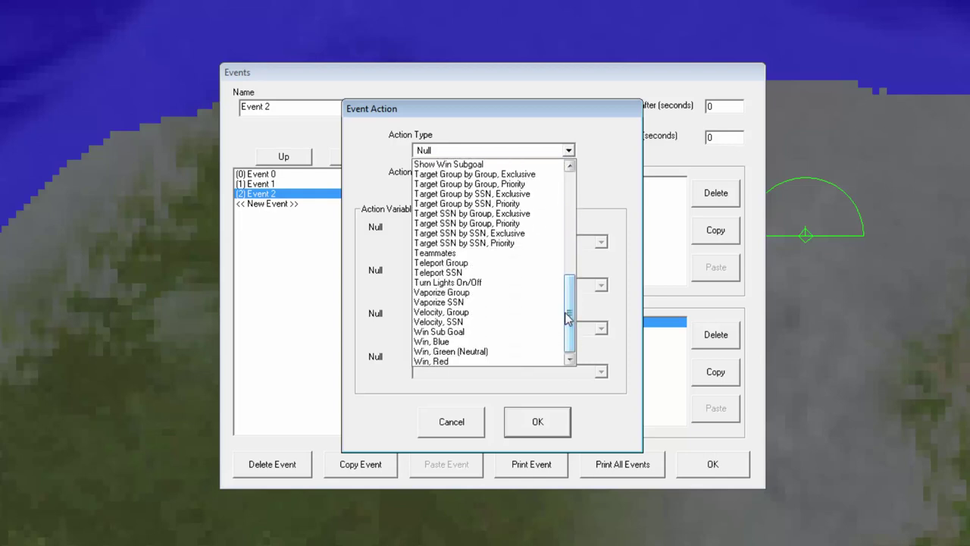
{"action": "left_click", "coordinate": [476, 342]}
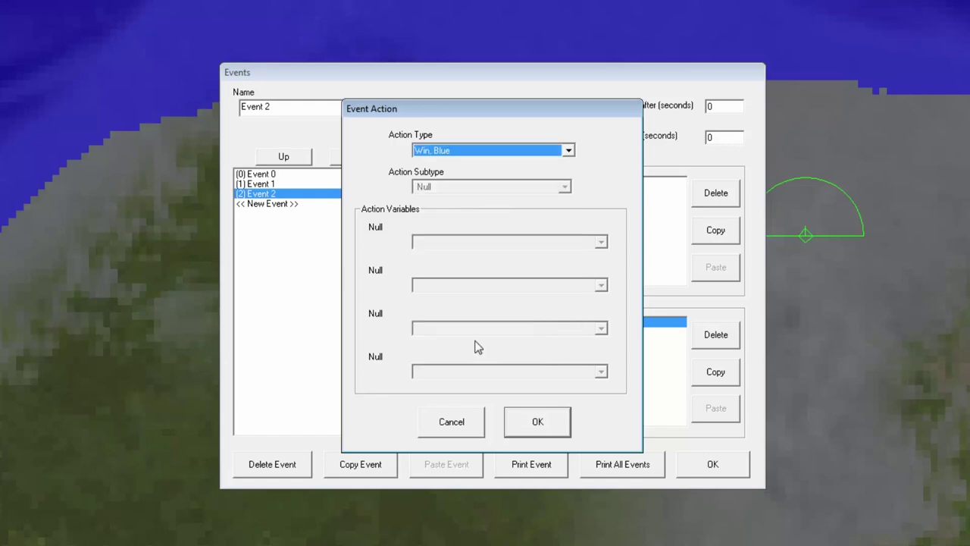
{"action": "left_click", "coordinate": [538, 422]}
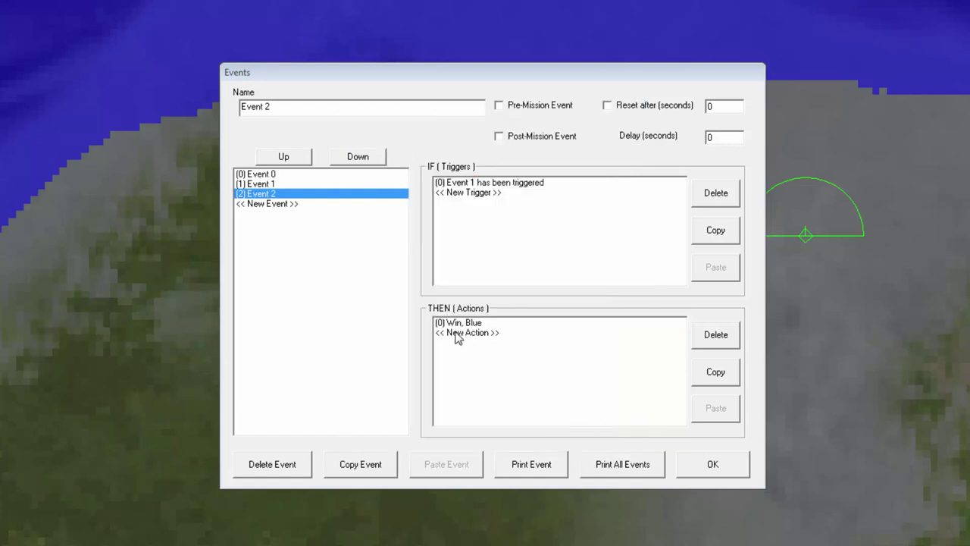
{"action": "left_click", "coordinate": [729, 138]}
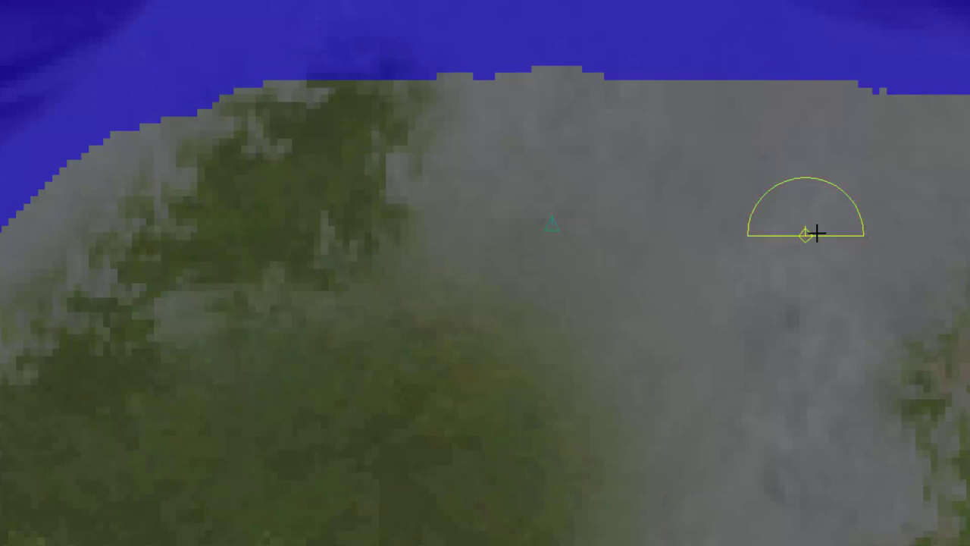
Move the semicircle marker up and left on the map, then deselect it
{"action": "right_click", "coordinate": [809, 236]}
{"action": "left_click", "coordinate": [855, 326]}
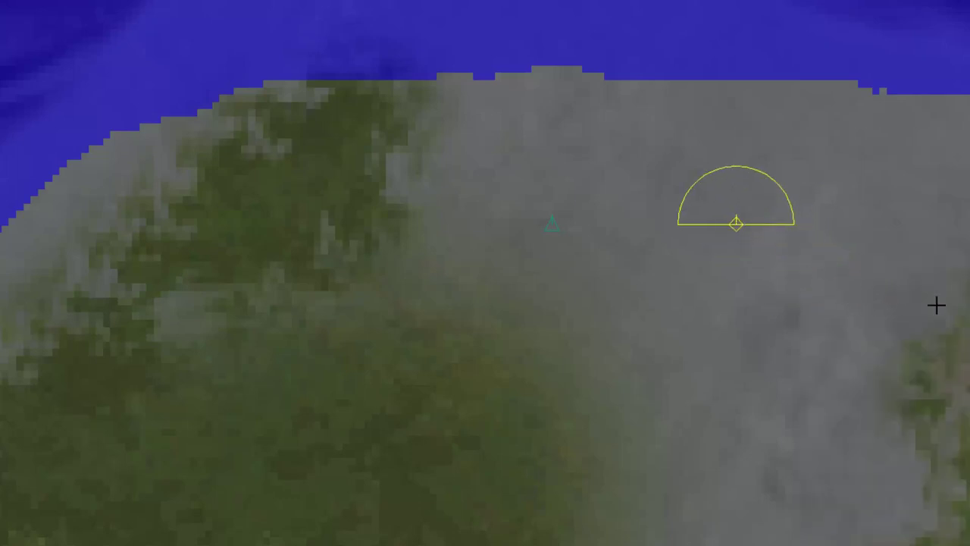
{"action": "left_click", "coordinate": [797, 295]}
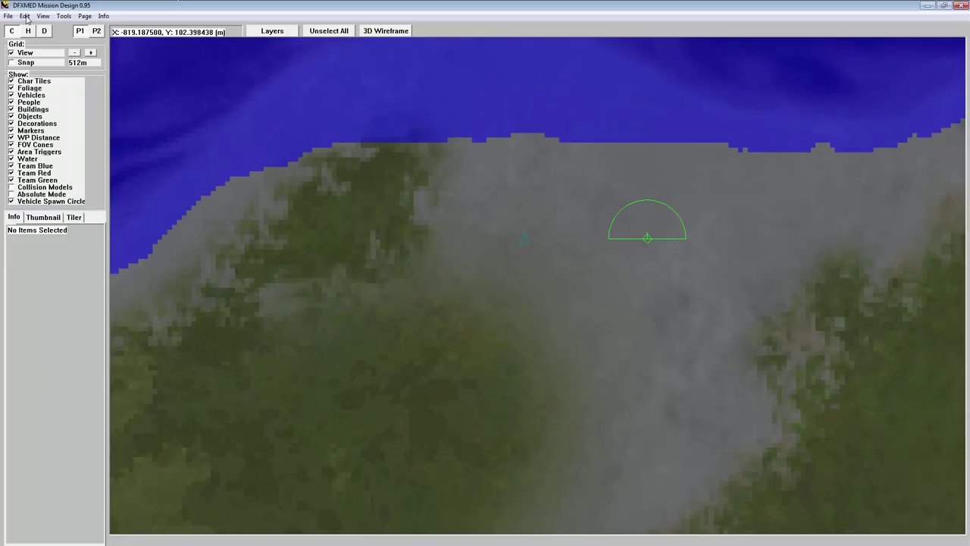
Reopen Edit > Events and review Events 0, 1 and 2
{"action": "left_click", "coordinate": [25, 16]}
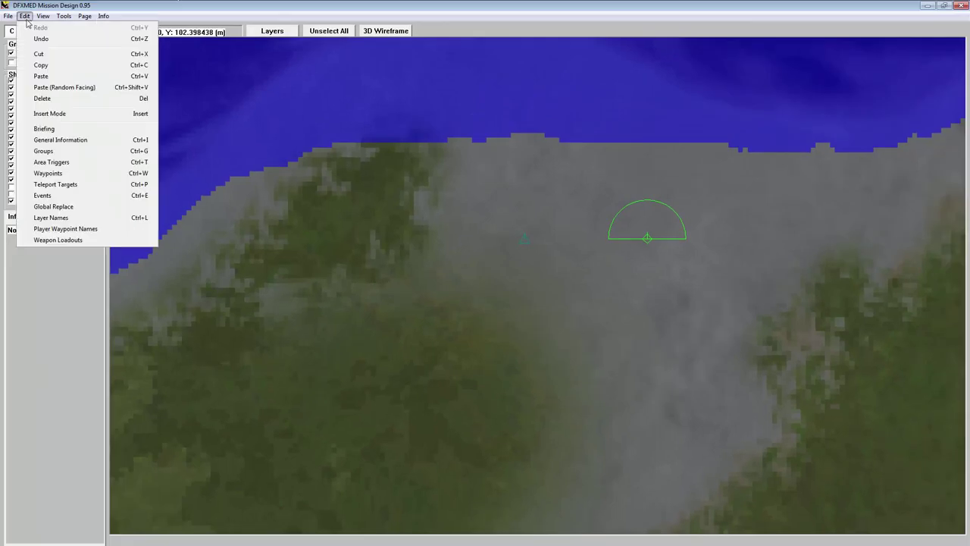
{"action": "left_click", "coordinate": [43, 194]}
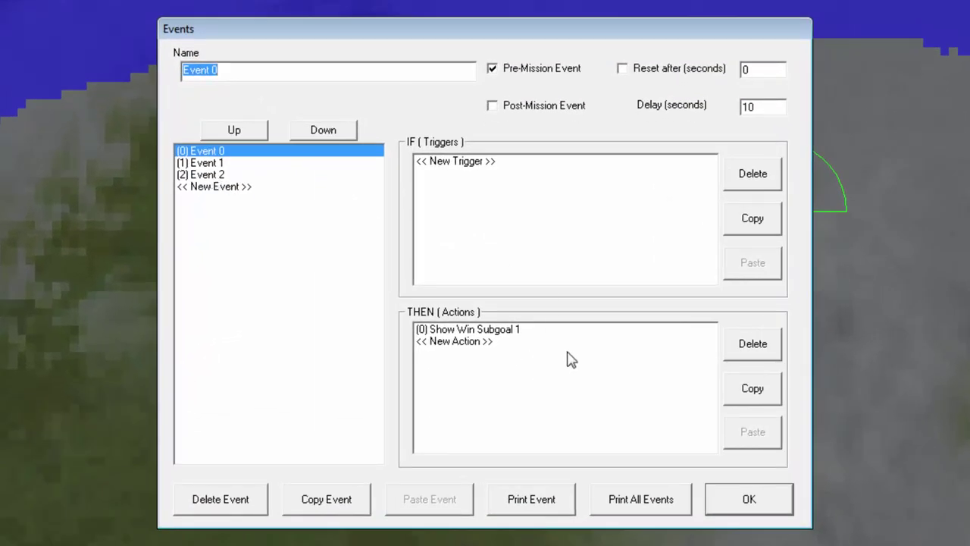
{"action": "left_click", "coordinate": [210, 163]}
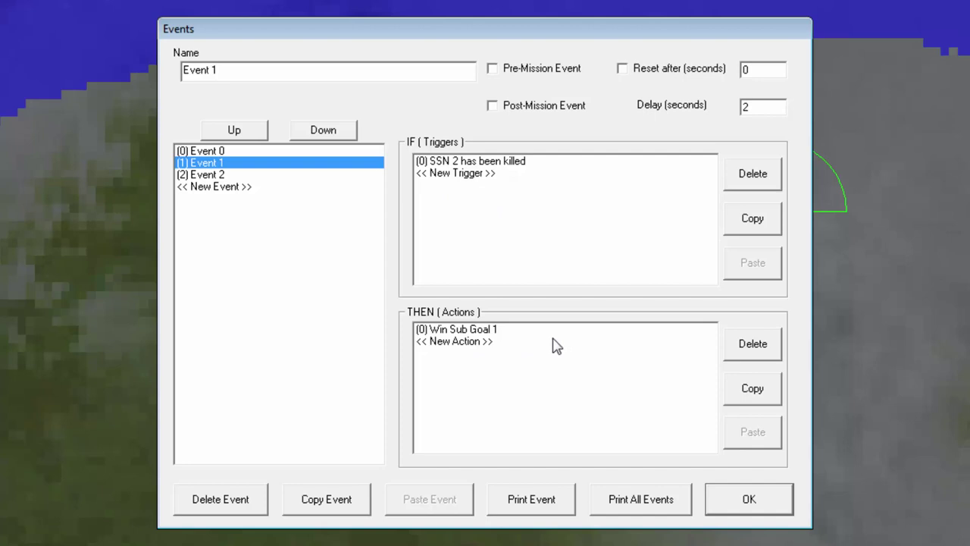
{"action": "left_click", "coordinate": [220, 176]}
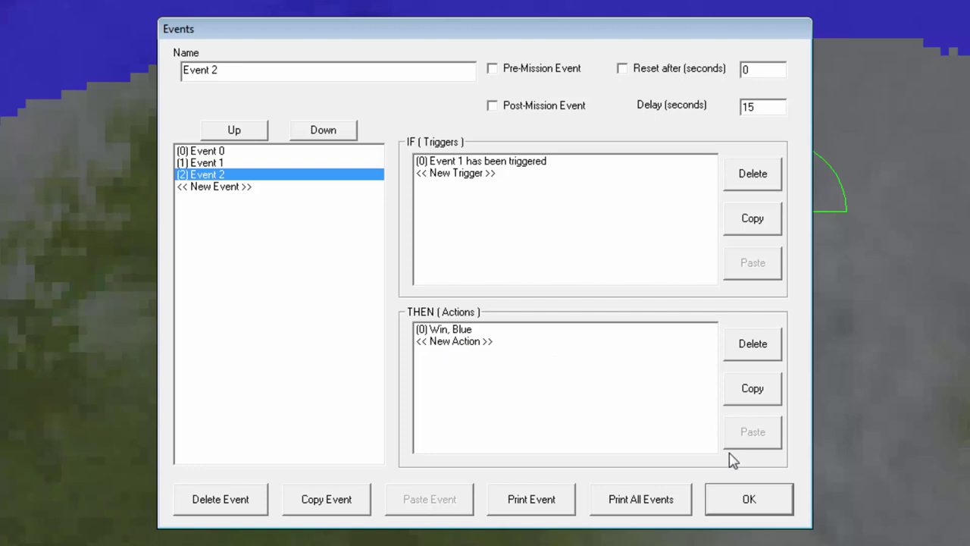
Close Events and save the mission as ic418coop-cakemake01.mis in the Typhoon Rising folder
{"action": "left_click", "coordinate": [756, 505]}
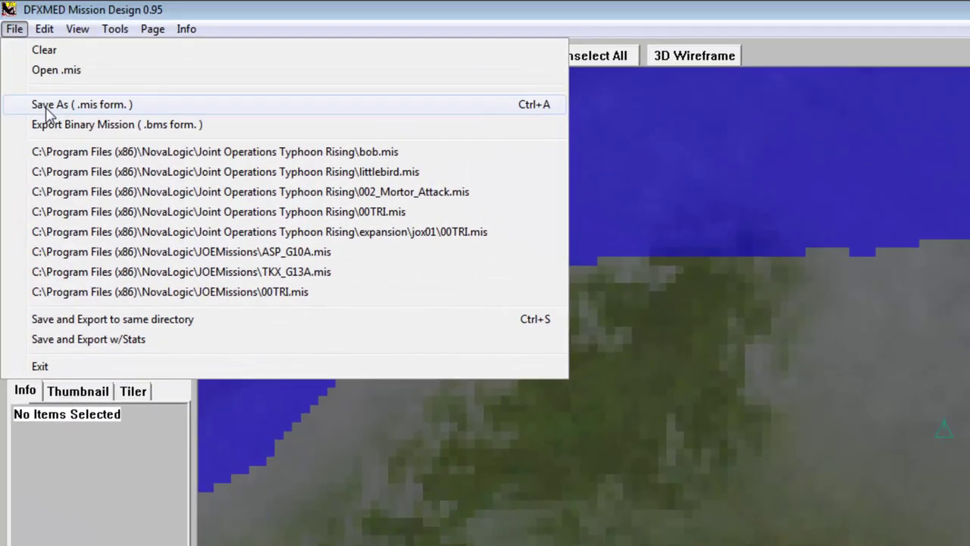
{"action": "left_click", "coordinate": [46, 108]}
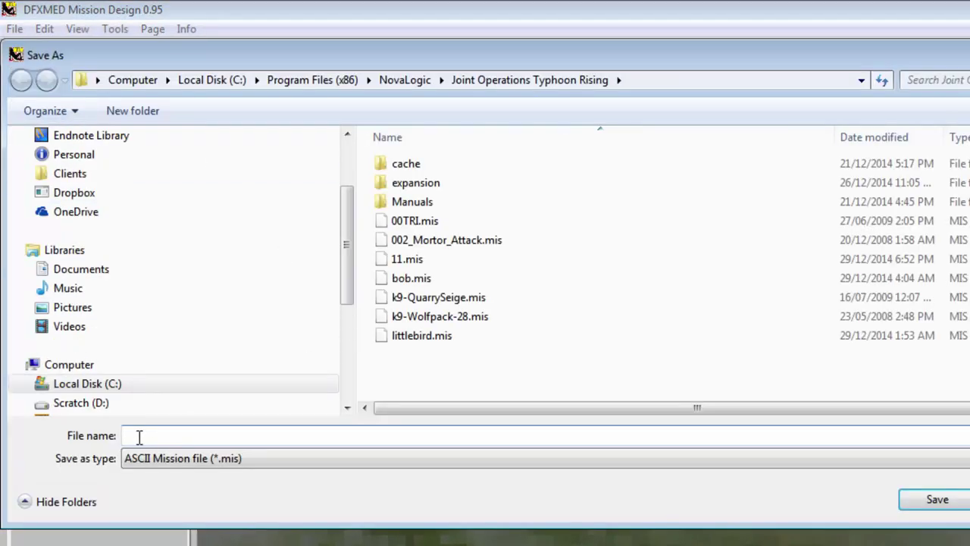
{"action": "type", "text": "ic"}
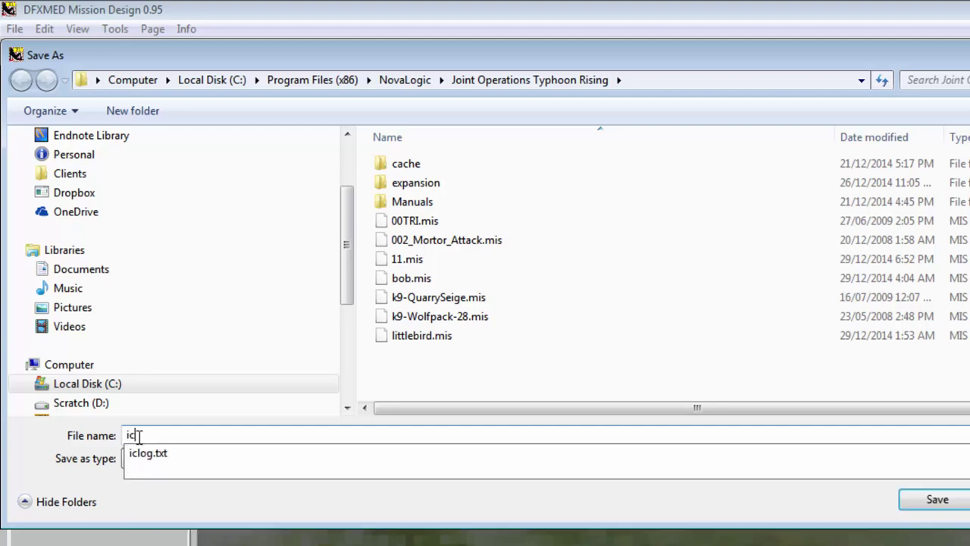
{"action": "type", "text": "41"}
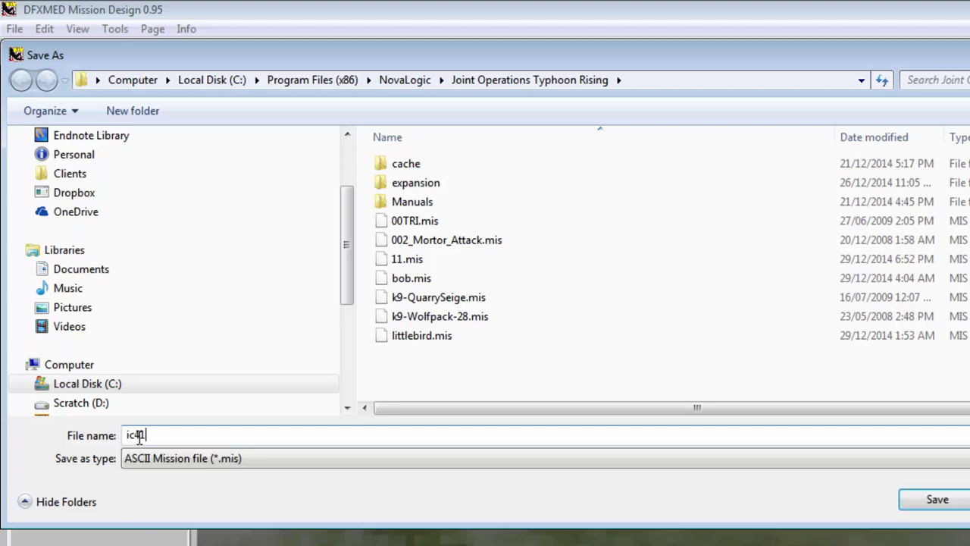
{"action": "type", "text": "8coop"}
{"action": "type", "text": "-cakemake01"}
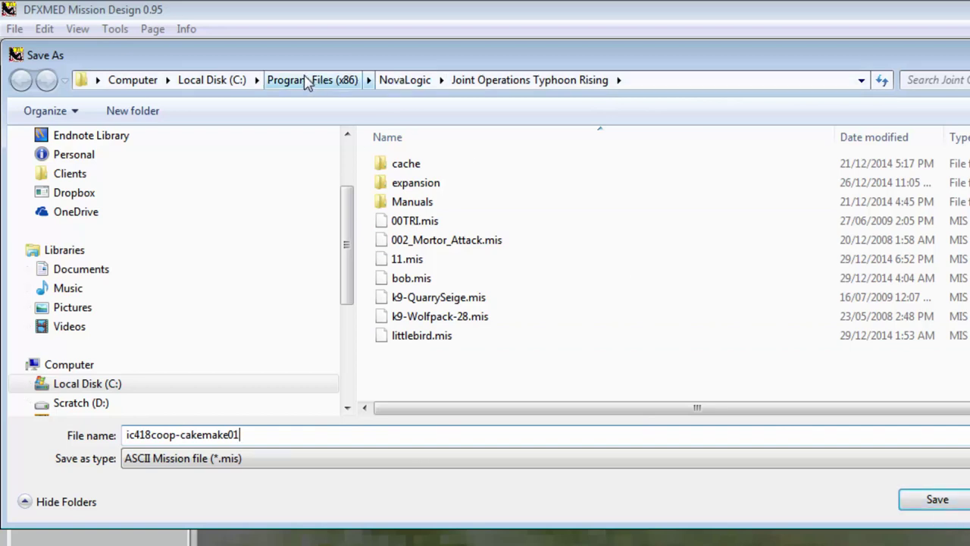
{"action": "left_click", "coordinate": [937, 501]}
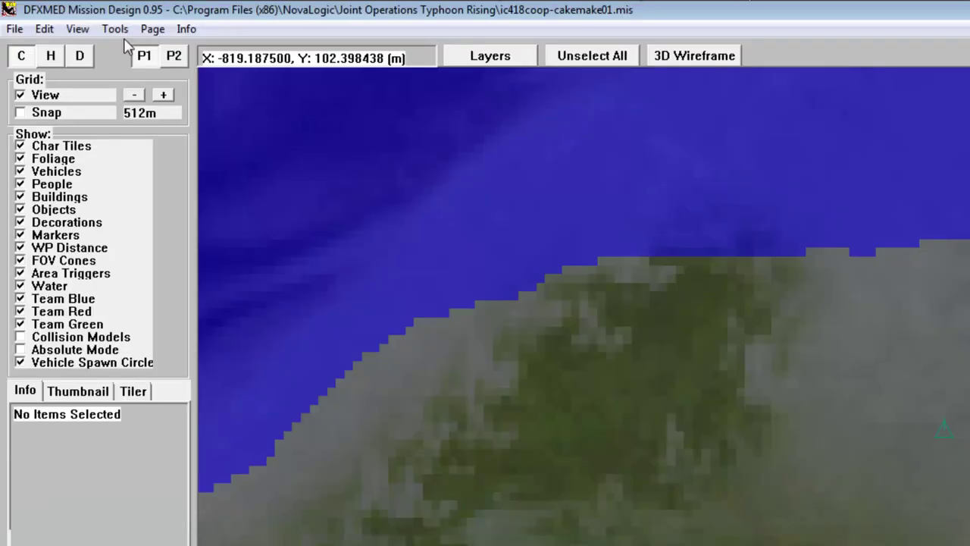
Export the mission as binary ic418coop-cakemake01.bms and dismiss the export log (2 people, 1 marker)
{"action": "left_click", "coordinate": [15, 30]}
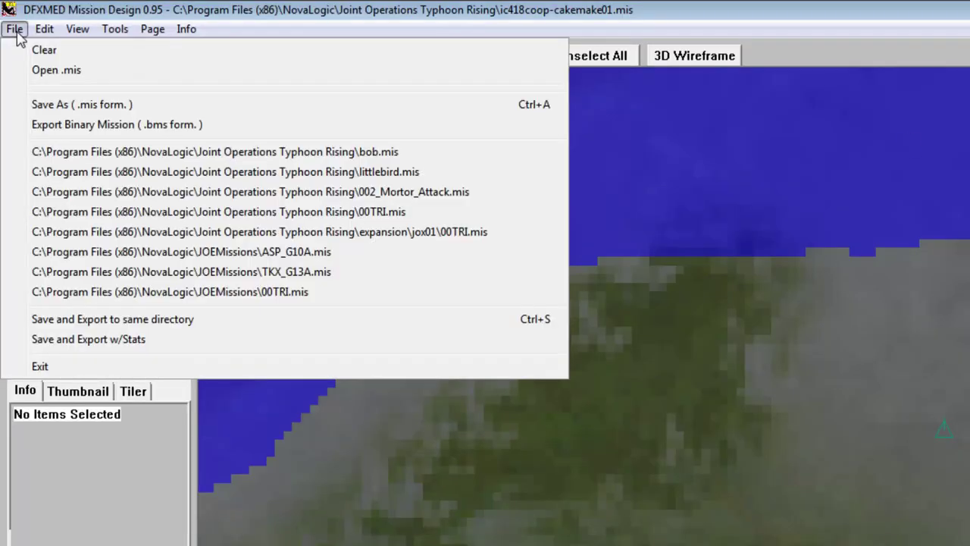
{"action": "left_click", "coordinate": [55, 125]}
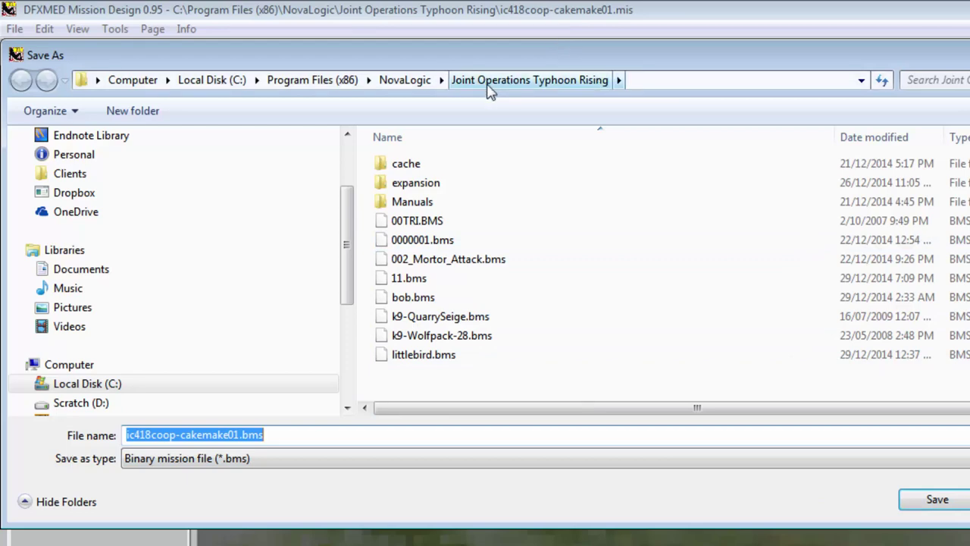
{"action": "left_click", "coordinate": [939, 500]}
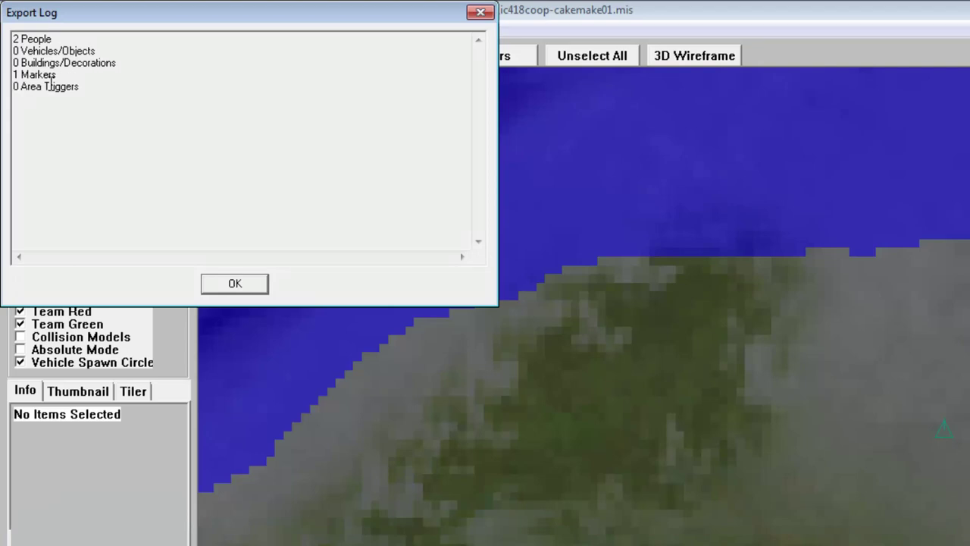
{"action": "left_click", "coordinate": [235, 283]}
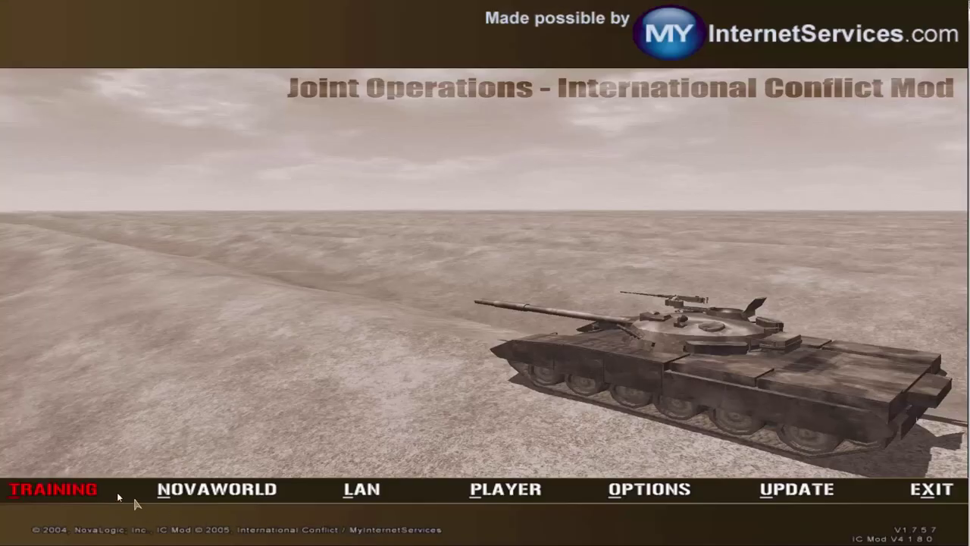
Load the ic418coop-cakemake01 mission from the bottom of the training missions list
{"action": "left_click", "coordinate": [78, 488]}
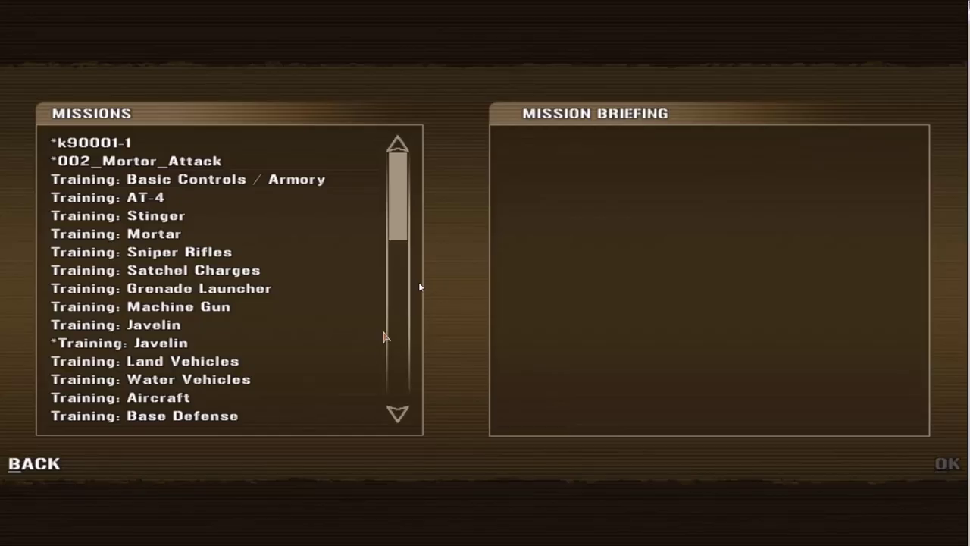
{"action": "left_click_drag", "start_coordinate": [398, 225], "coordinate": [421, 399]}
{"action": "left_click", "coordinate": [210, 348]}
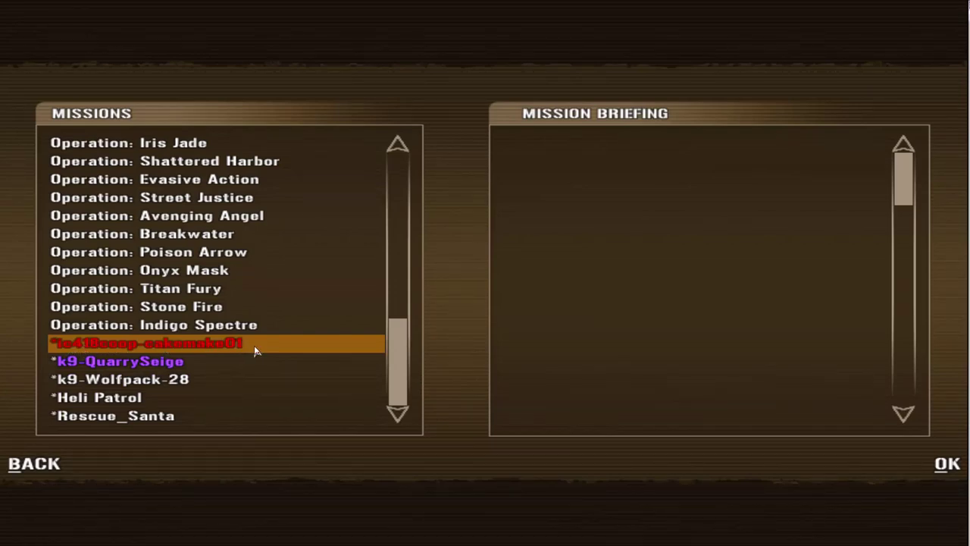
{"action": "left_click", "coordinate": [947, 463]}
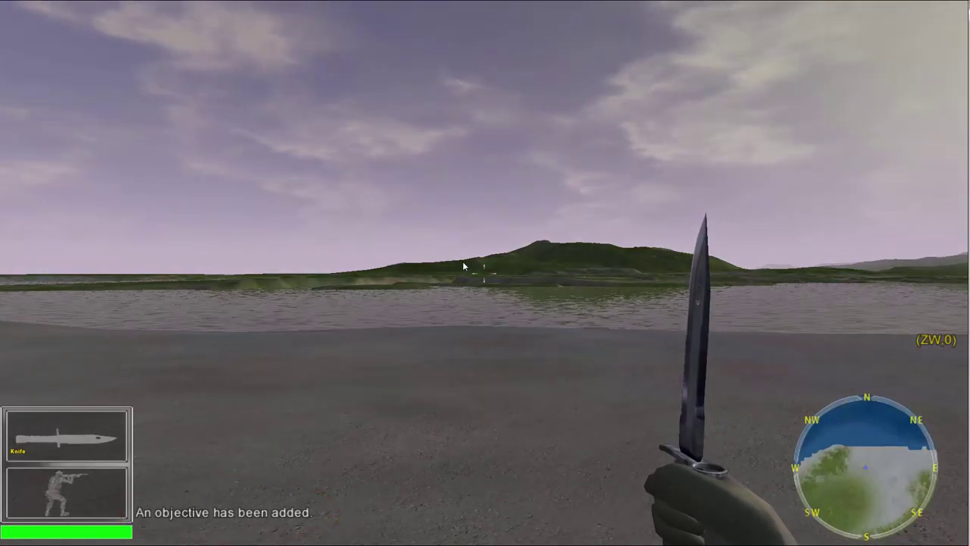
Knife the enemy pilot twice until he dies, completing Eliminate all resistance
{"action": "mouse_move", "coordinate": [162, 121]}
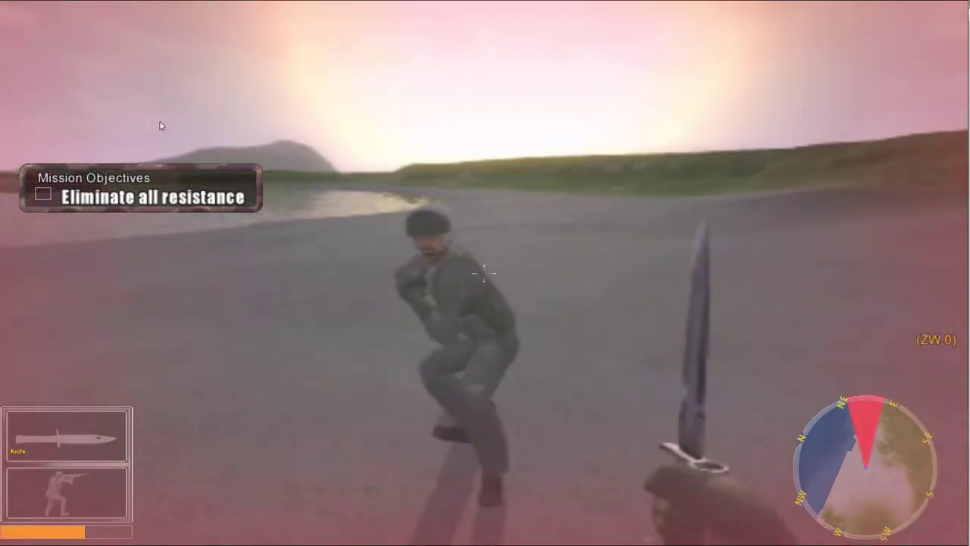
{"action": "left_click", "coordinate": [161, 126]}
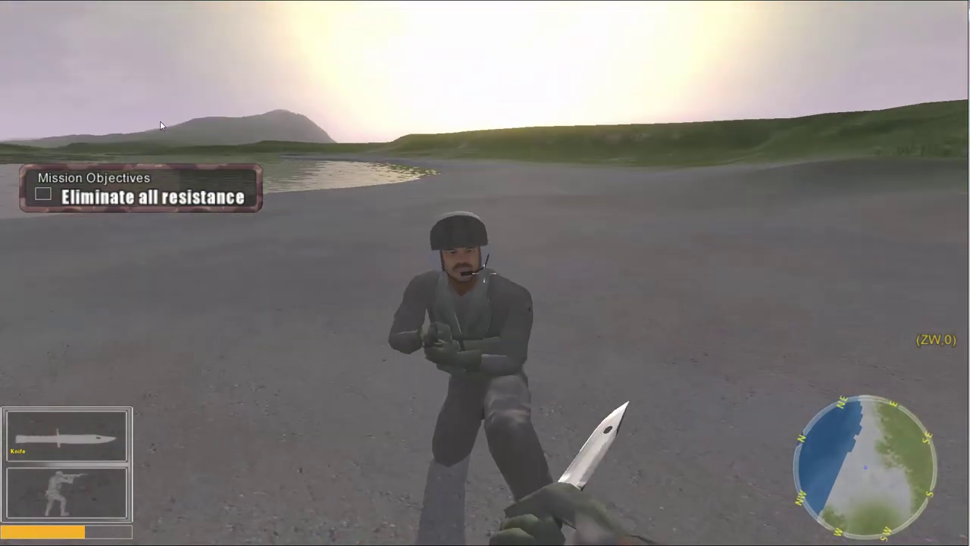
{"action": "left_click", "coordinate": [160, 121]}
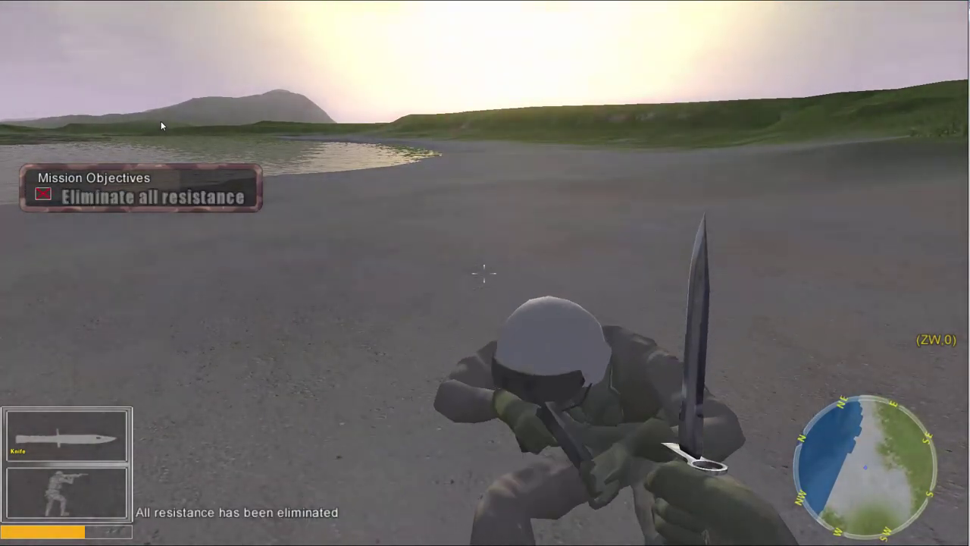
{"action": "mouse_move", "coordinate": [160, 121]}
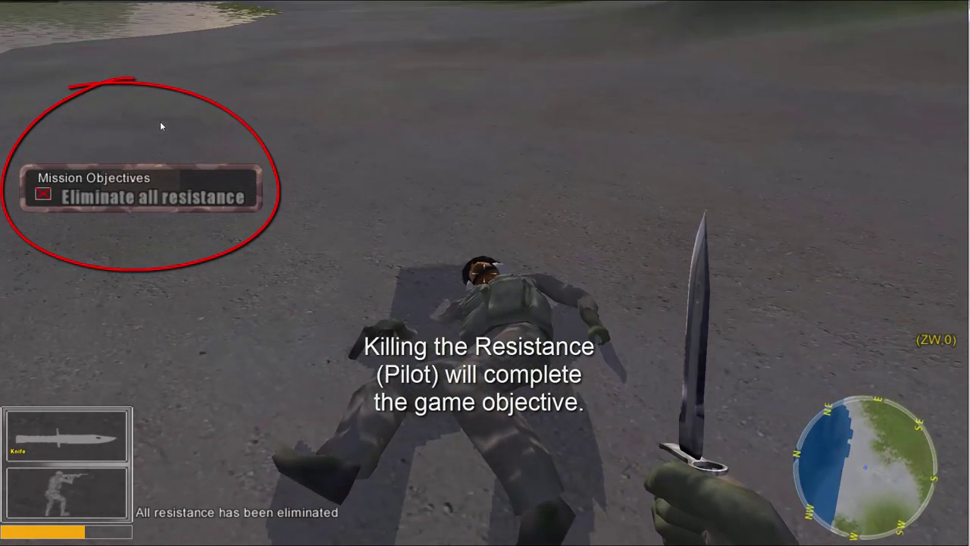